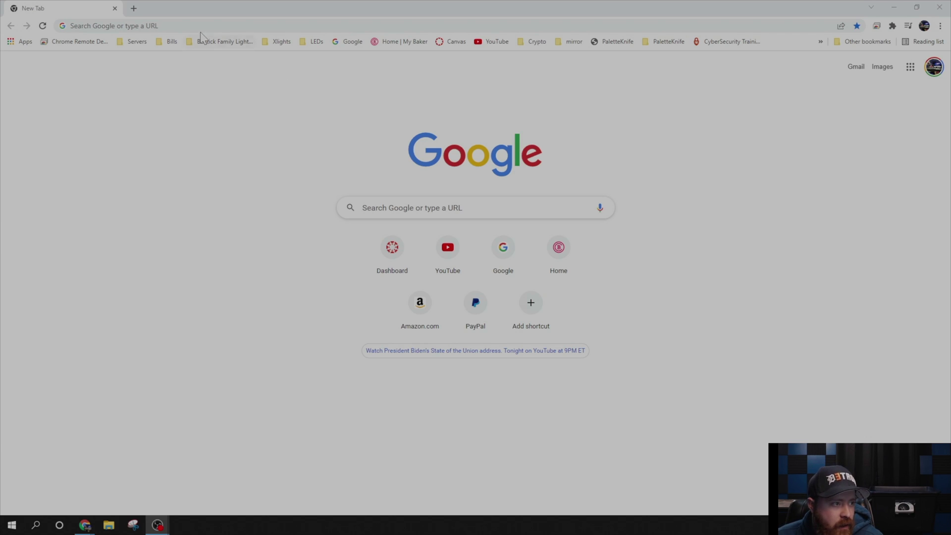
# Step: Search Google for 'fpp 5.0'
pyautogui.click(149, 25)
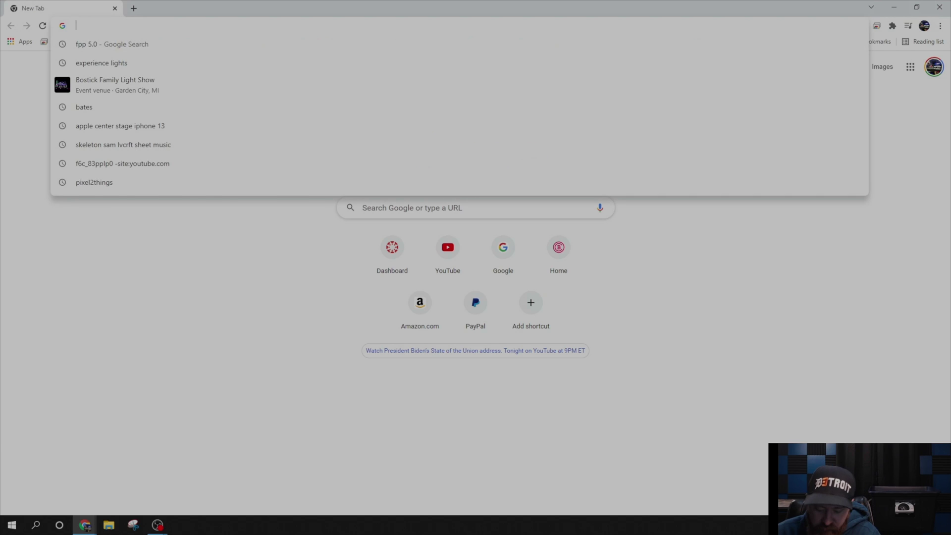
pyautogui.write('fpp 5.0')
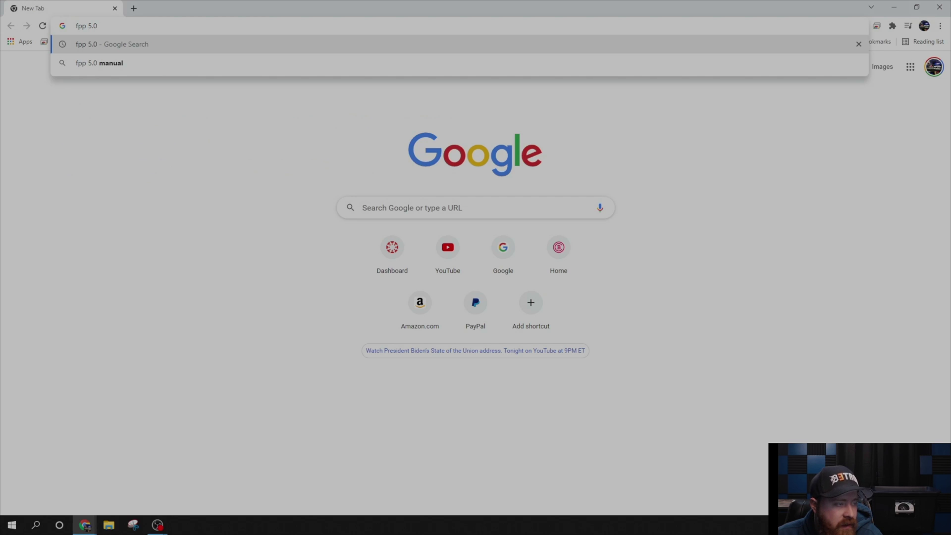
pyautogui.press('Return')
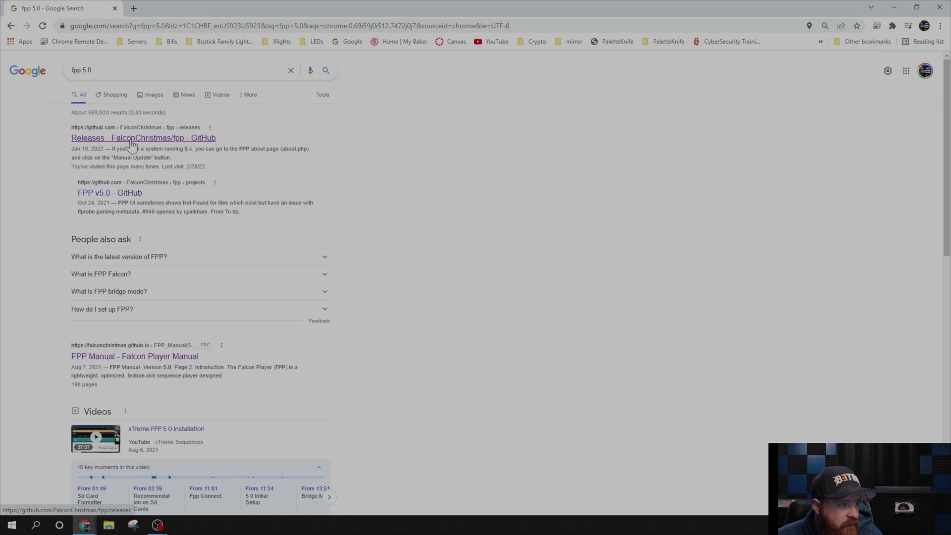
# Step: Open the FalconChristmas/fpp releases and download FPP-v5.5-Pi.img.zip from release 5.5
pyautogui.click(133, 143)
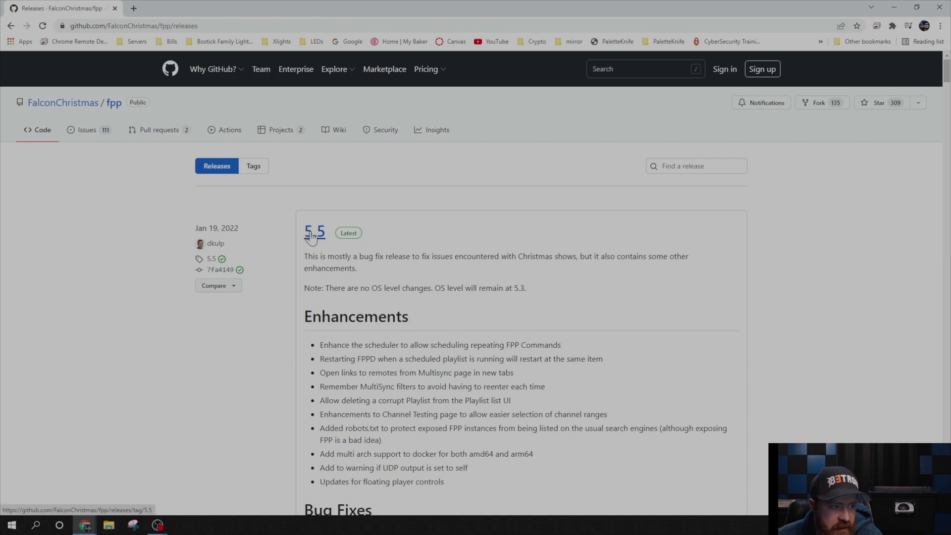
pyautogui.click(311, 234)
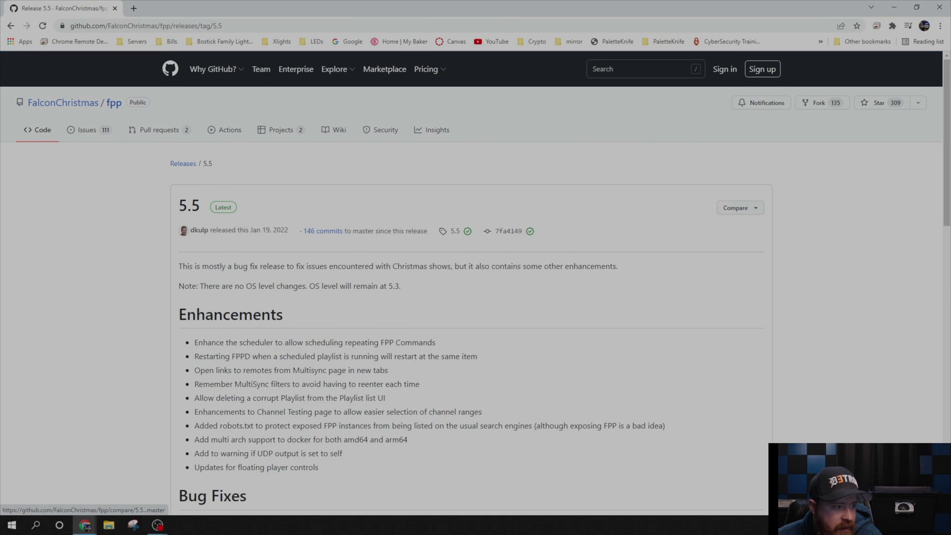
pyautogui.scroll(-4, 343, 294)
pyautogui.scroll(-12, 344, 294)
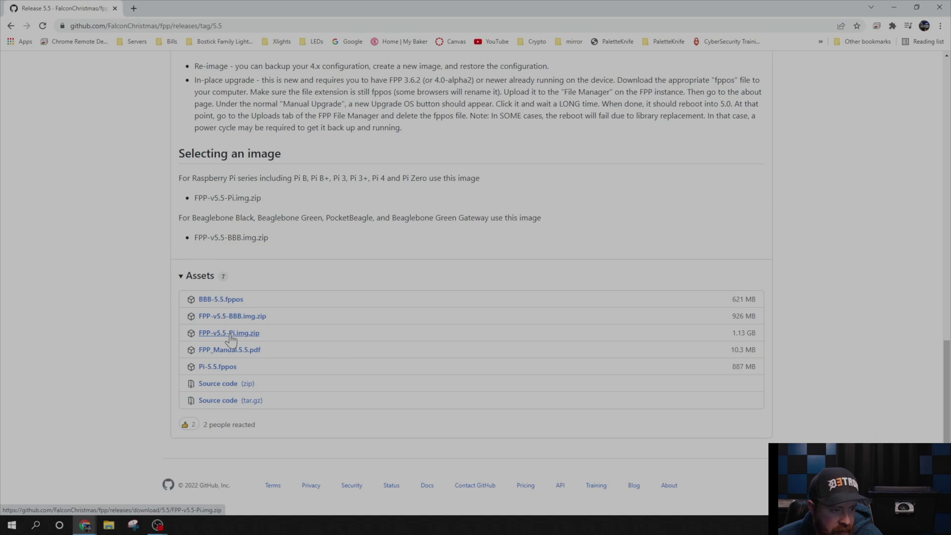
pyautogui.click(230, 338)
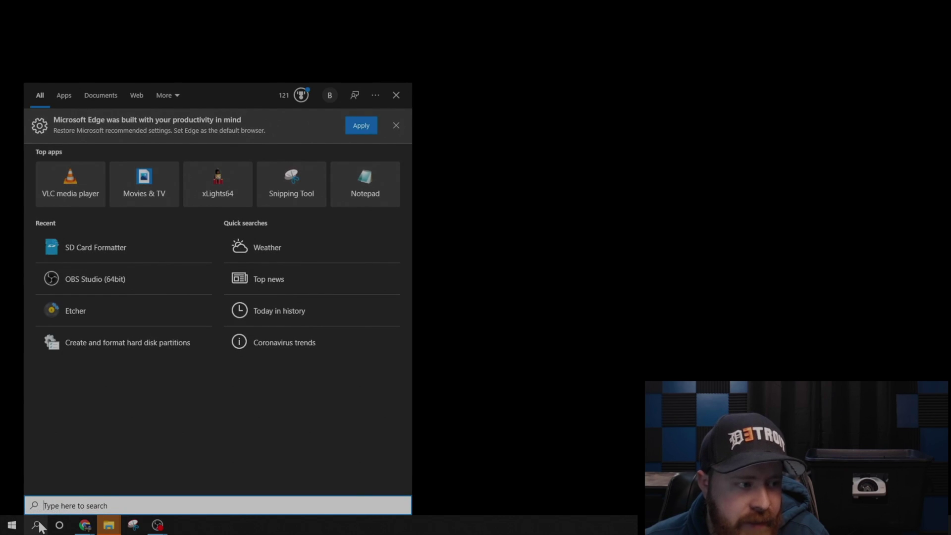
# Step: Launch SD Card Formatter and quick-format the D:\ boot SD card, confirming the erase
pyautogui.write('sd')
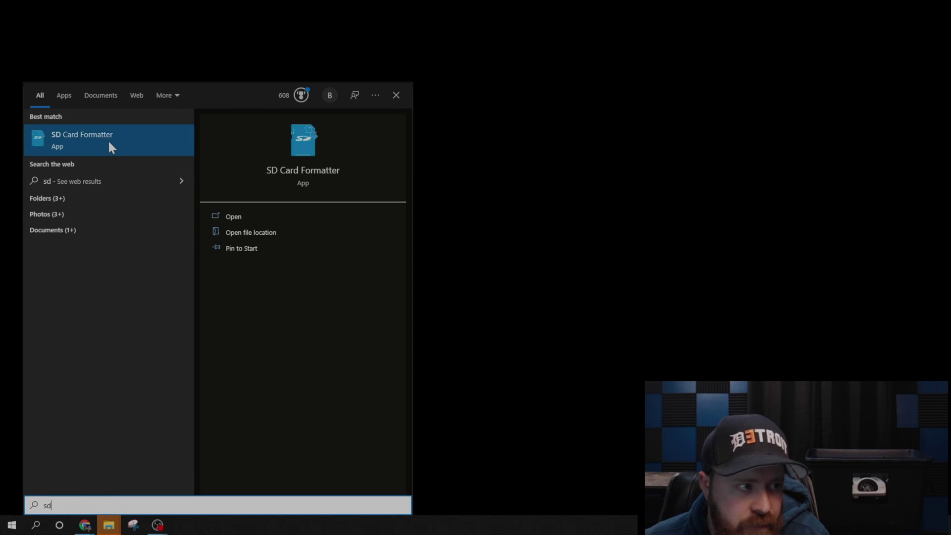
pyautogui.click(108, 139)
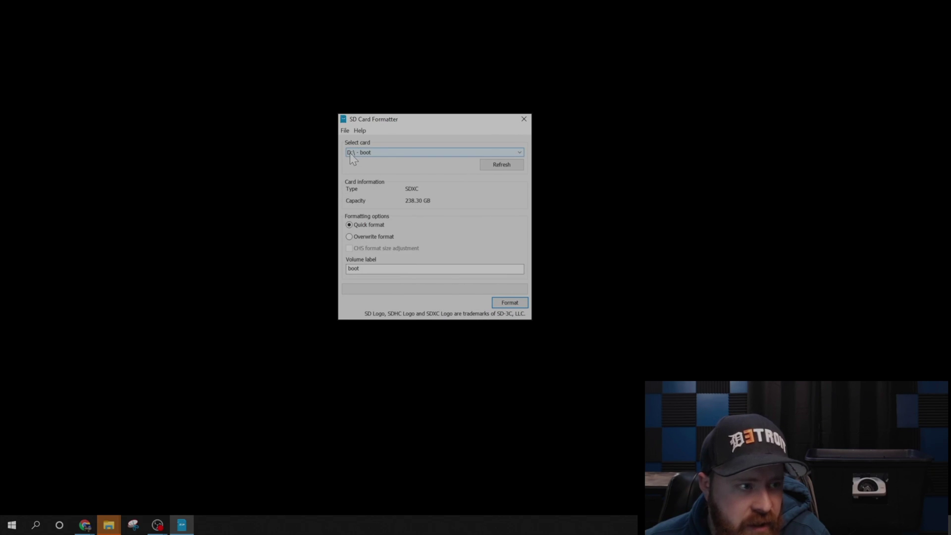
pyautogui.click(477, 152)
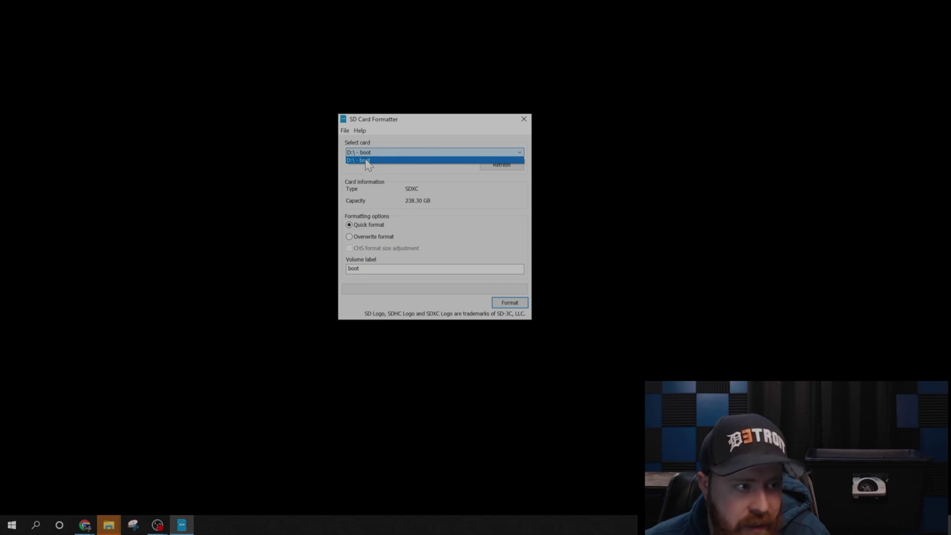
pyautogui.click(449, 170)
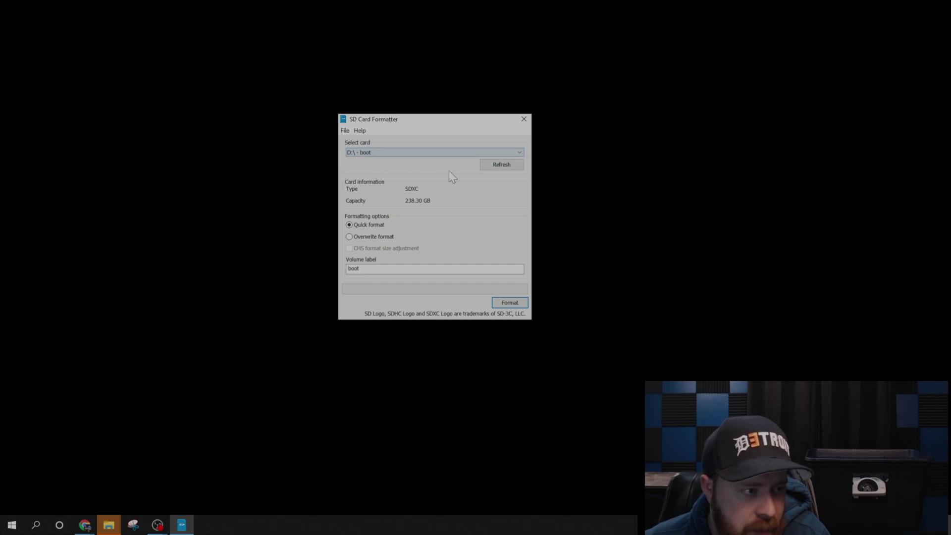
pyautogui.click(509, 305)
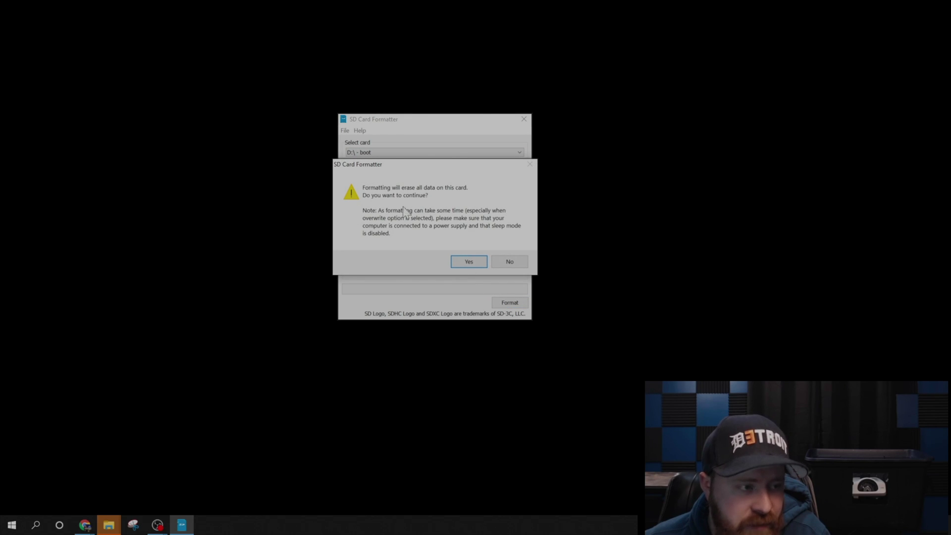
pyautogui.click(469, 261)
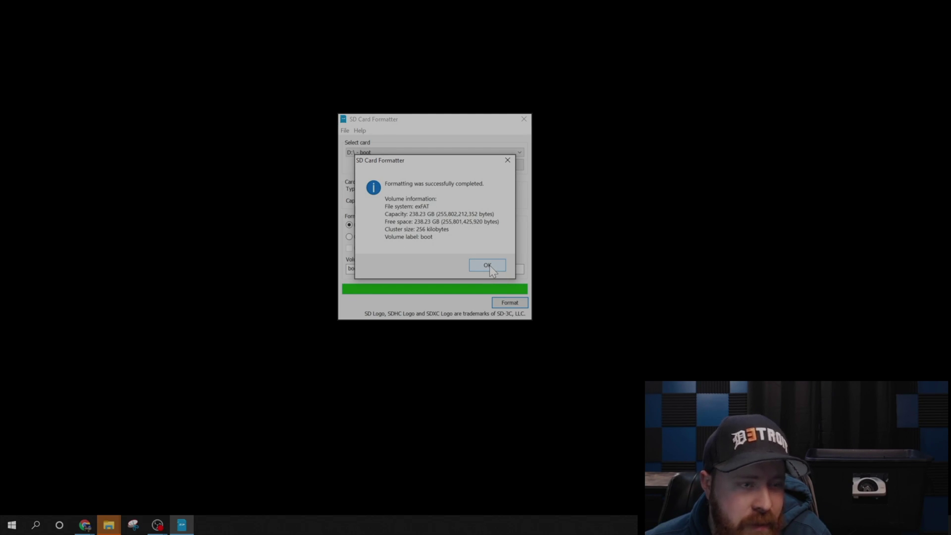
pyautogui.click(487, 266)
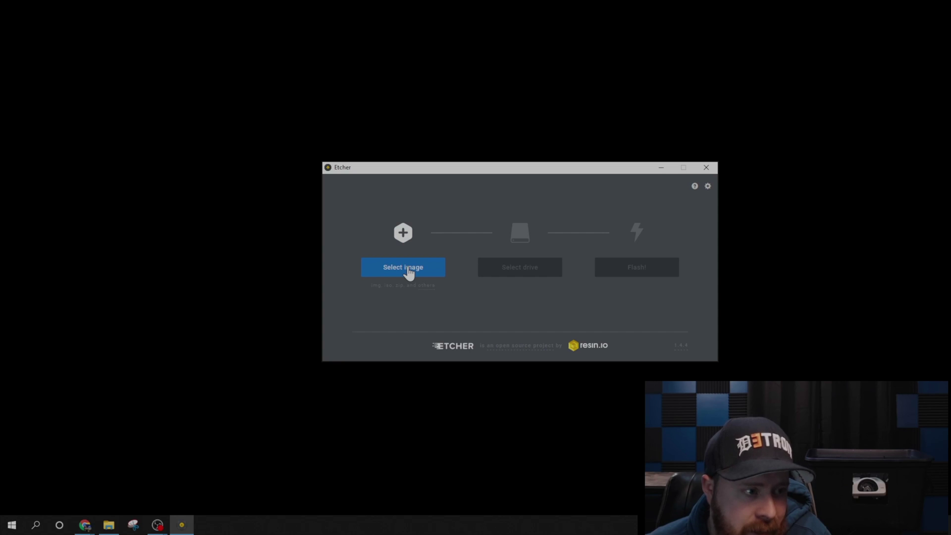
# Step: Choose FPP-v5.5-Pi.img (1).zip as the image and the USB mass storage drive as target
pyautogui.click(409, 272)
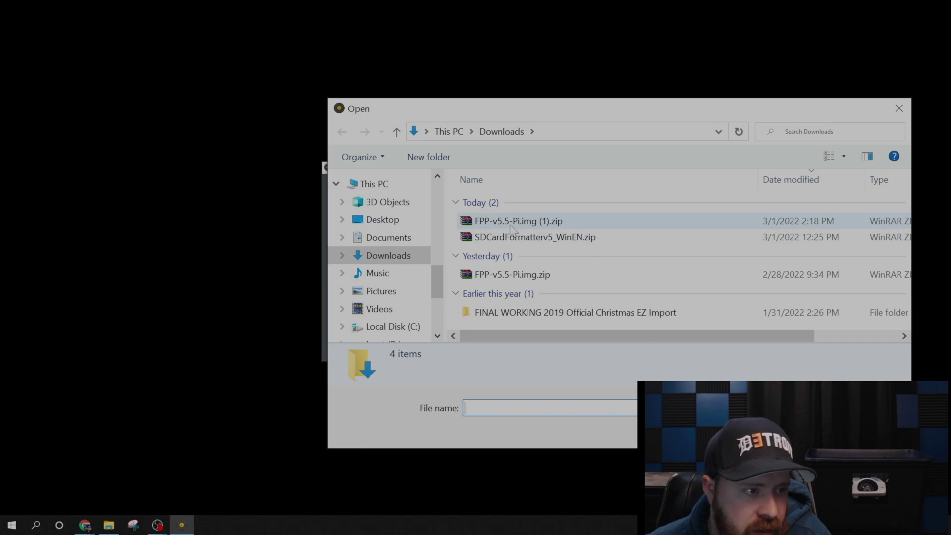
pyautogui.click(517, 225)
pyautogui.click(813, 432)
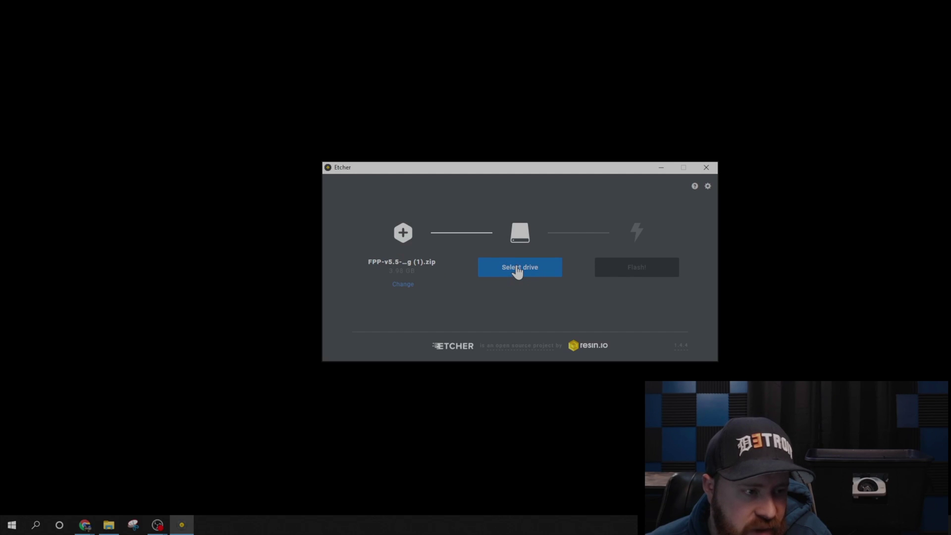
pyautogui.click(517, 269)
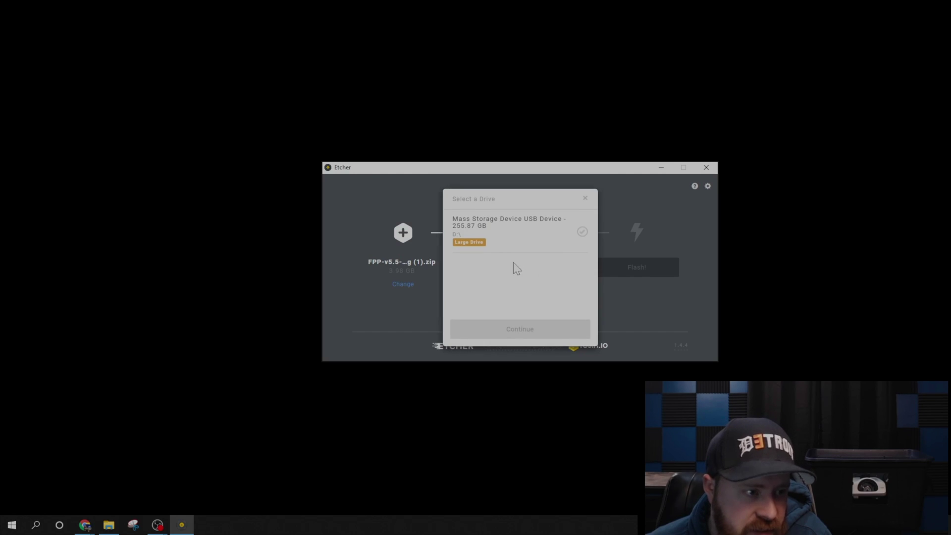
pyautogui.click(512, 228)
pyautogui.click(544, 336)
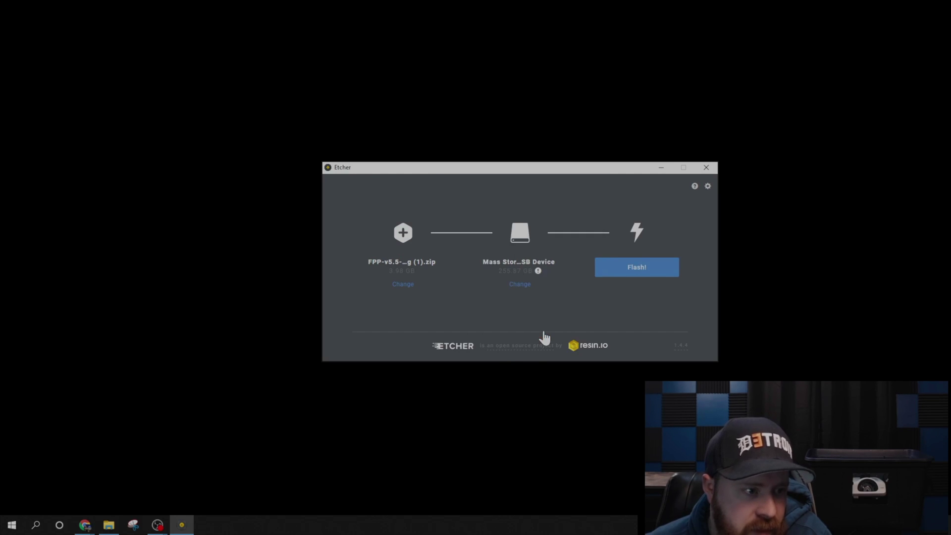
# Step: Start flashing, accepting the large-drive warning and the administrator prompt
pyautogui.click(648, 272)
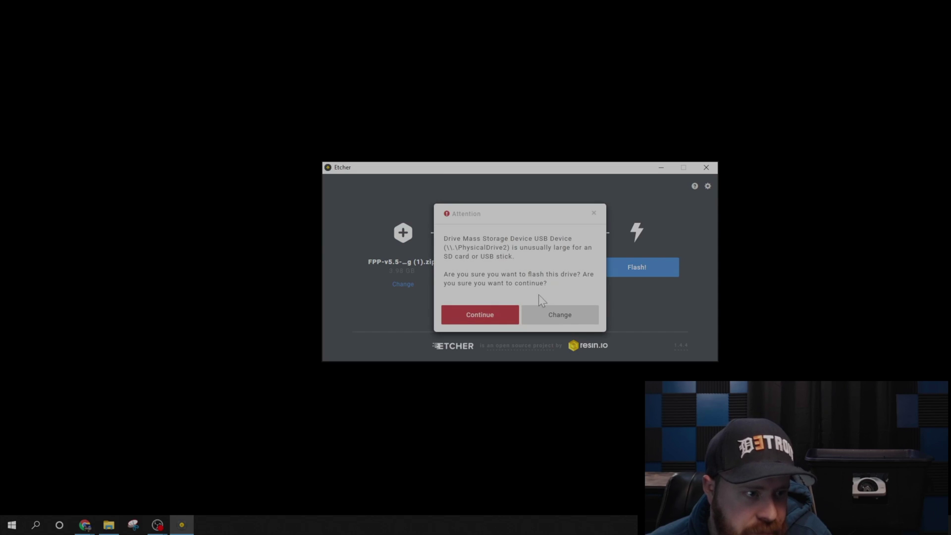
pyautogui.click(492, 319)
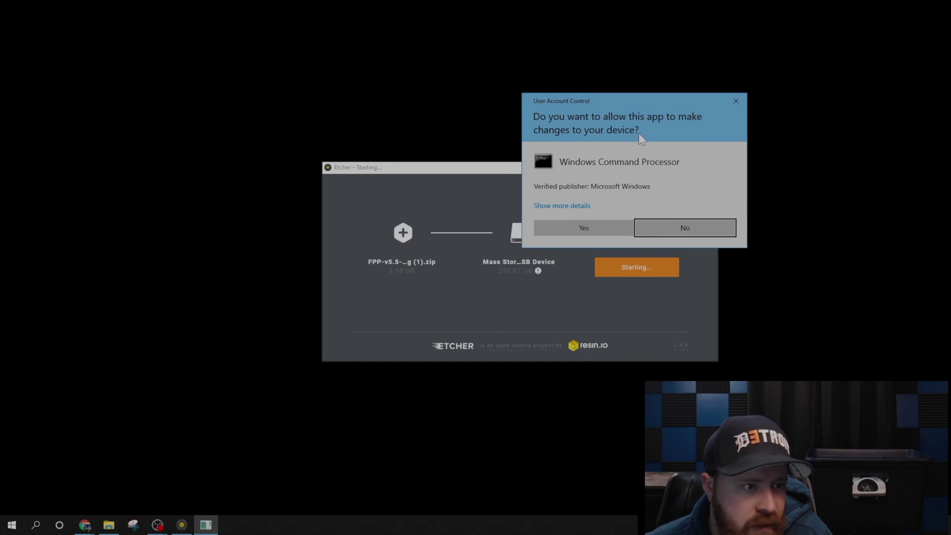
pyautogui.click(597, 230)
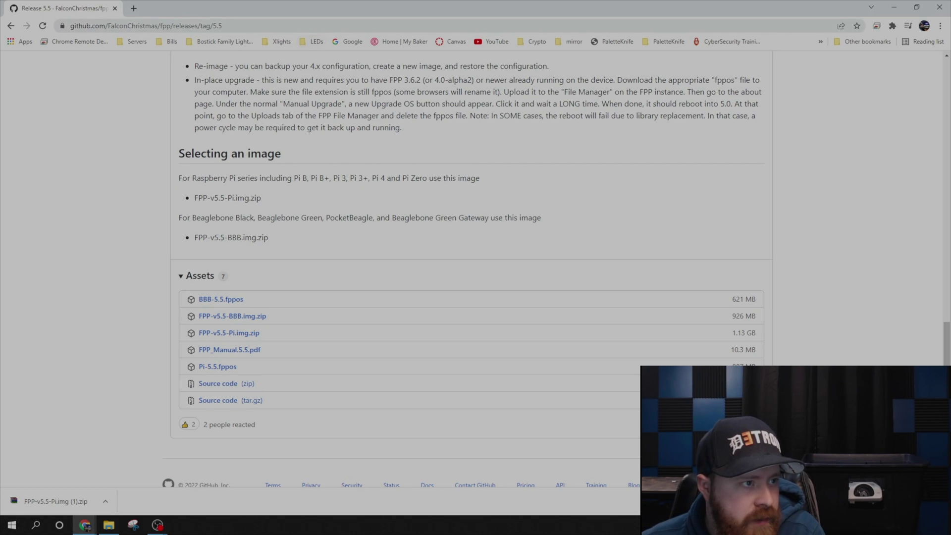
# Step: Open the router admin page at 192.168.145.1
pyautogui.hotkey('ctrl', 'l')
pyautogui.write('192.168.30.2')
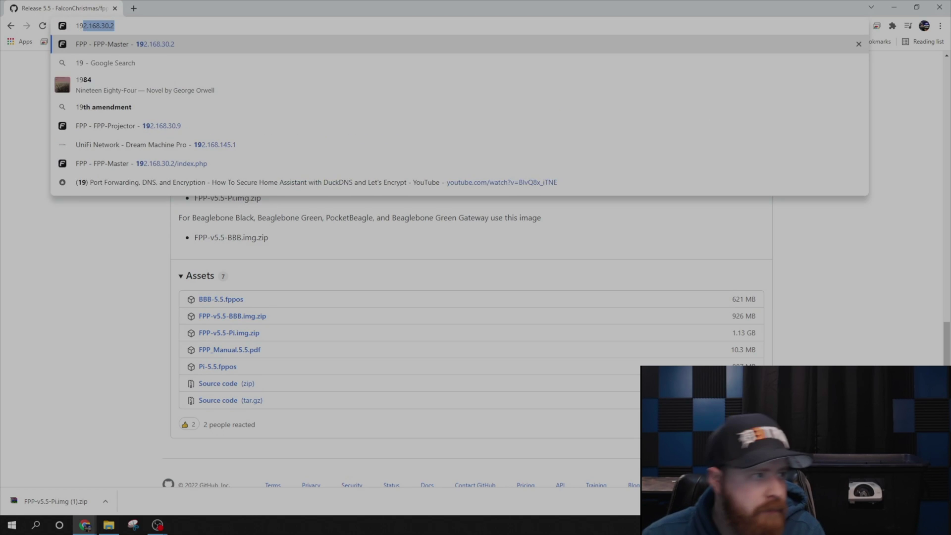
pyautogui.press('BackSpace')
pyautogui.press('BackSpace')
pyautogui.press('BackSpace')
pyautogui.press('BackSpace')
pyautogui.write('145.1')
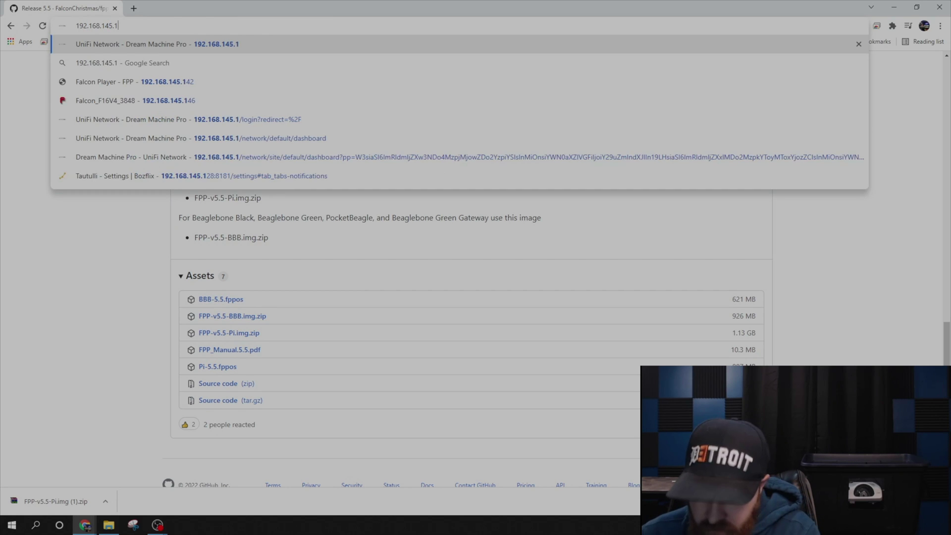
pyautogui.press('Return')
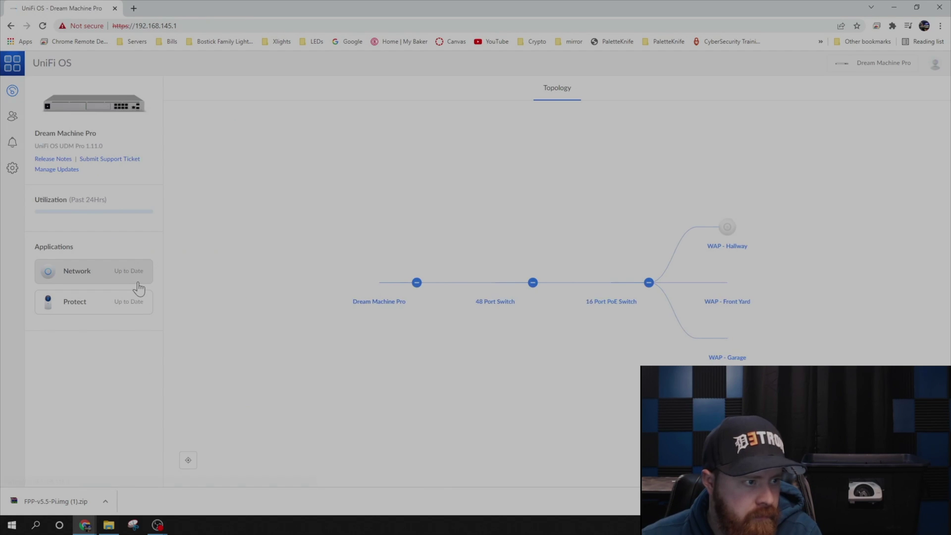
# Step: In the Network app, list client devices sorted by IP address
pyautogui.click(78, 272)
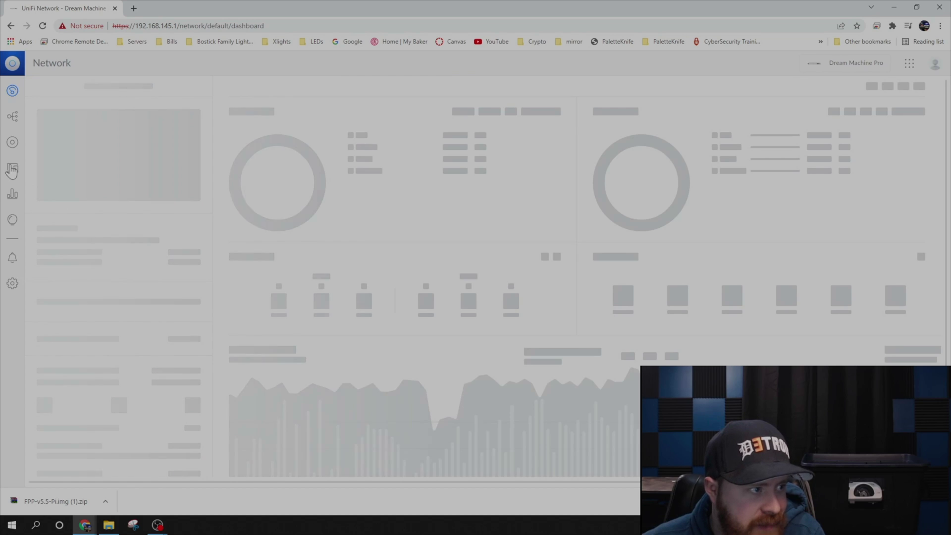
pyautogui.click(12, 169)
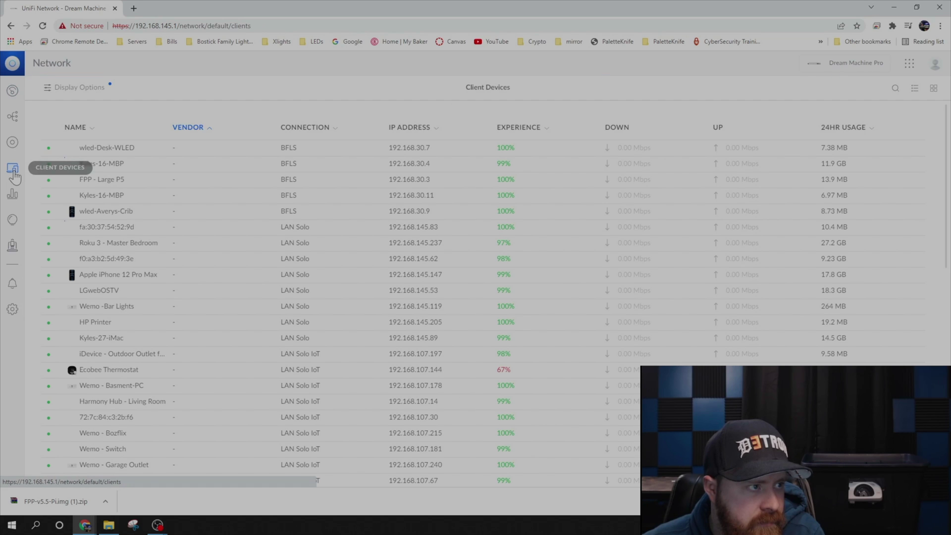
pyautogui.click(409, 128)
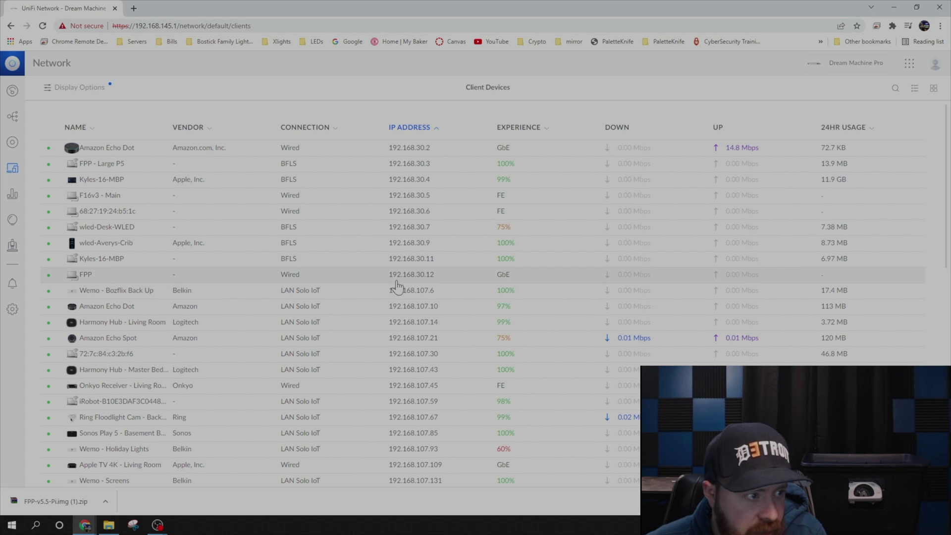
# Step: Open the FPP web interface at 192.168.30.12 in a new tab
pyautogui.click(138, 9)
pyautogui.write('19')
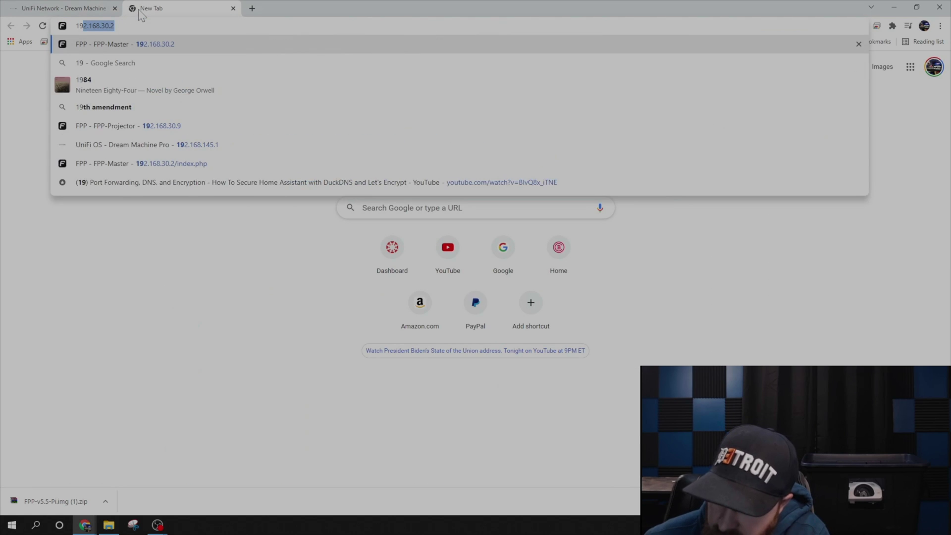
pyautogui.write('2.168.30.12')
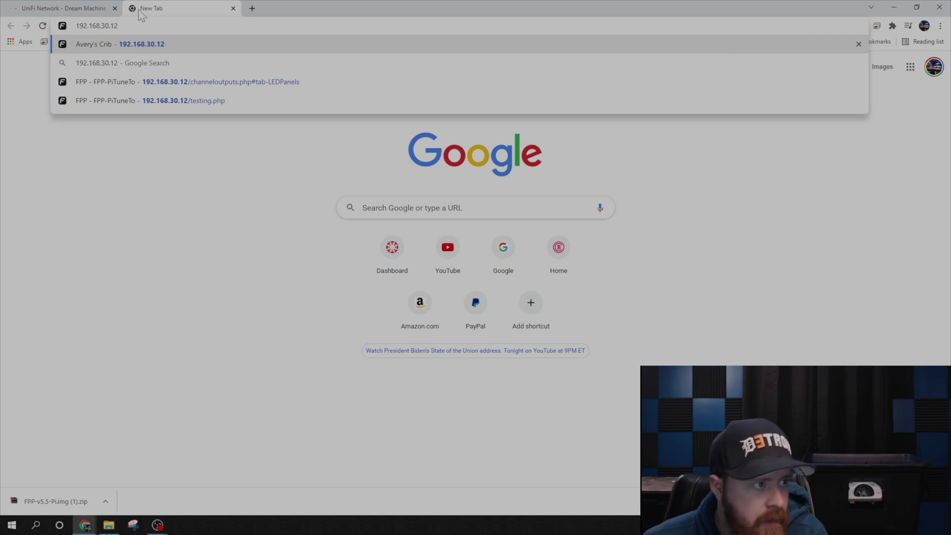
pyautogui.press('Return')
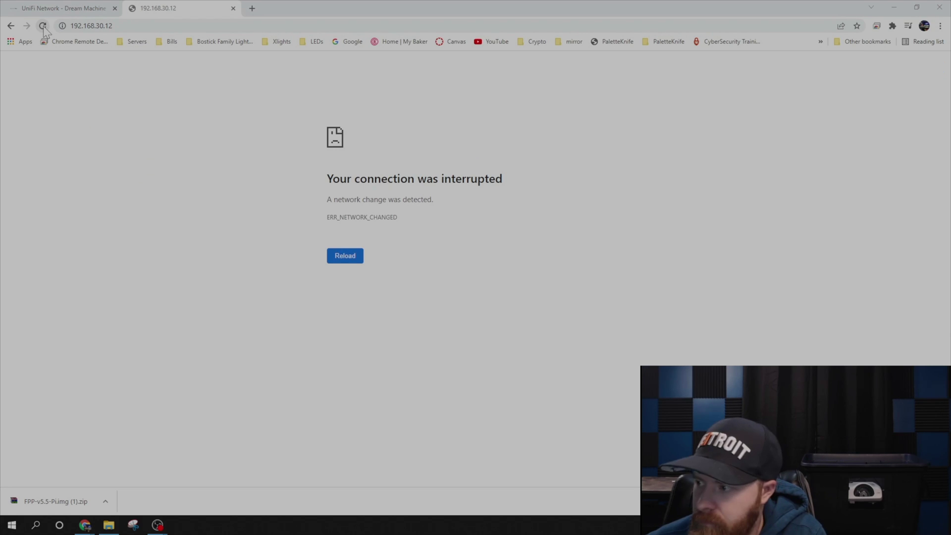
pyautogui.click(44, 26)
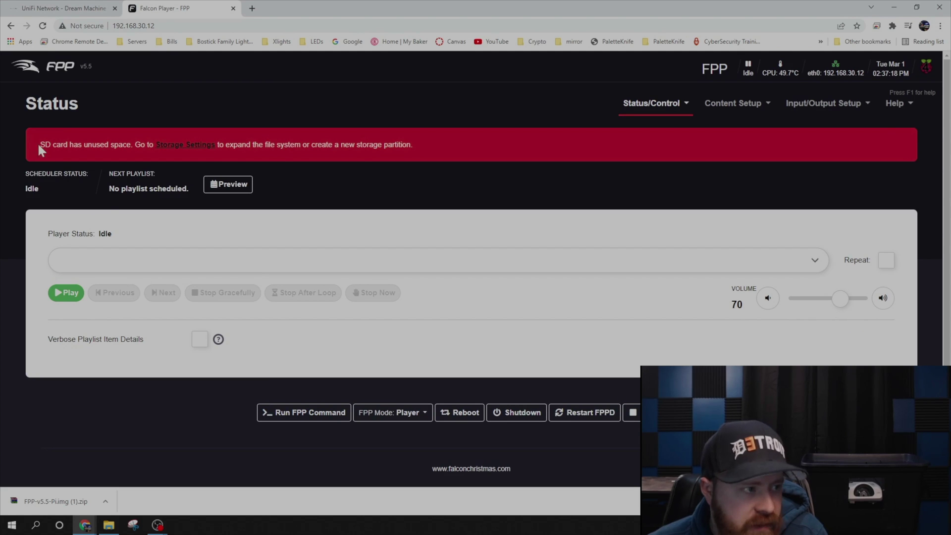
# Step: Grow the filesystem from Storage Settings to fill the SD card
pyautogui.click(191, 147)
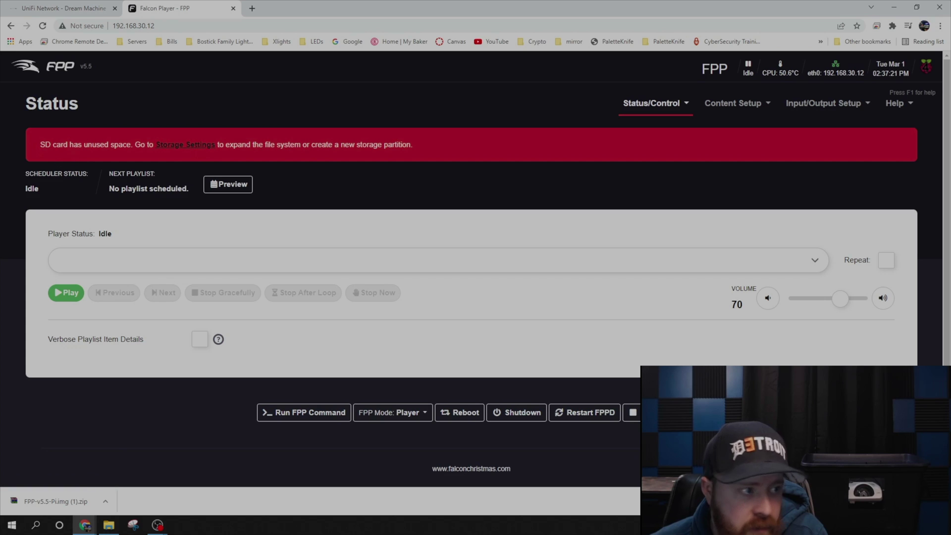
pyautogui.click(186, 147)
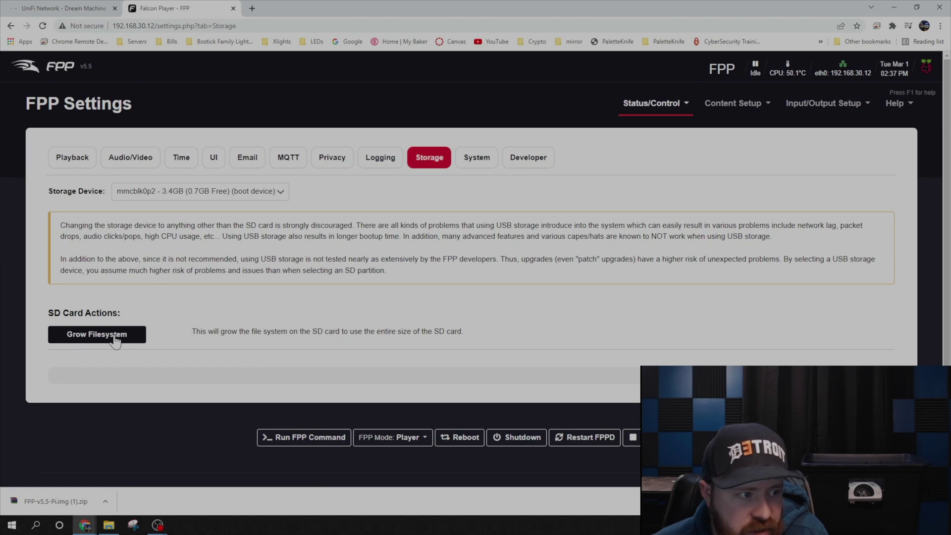
pyautogui.click(113, 340)
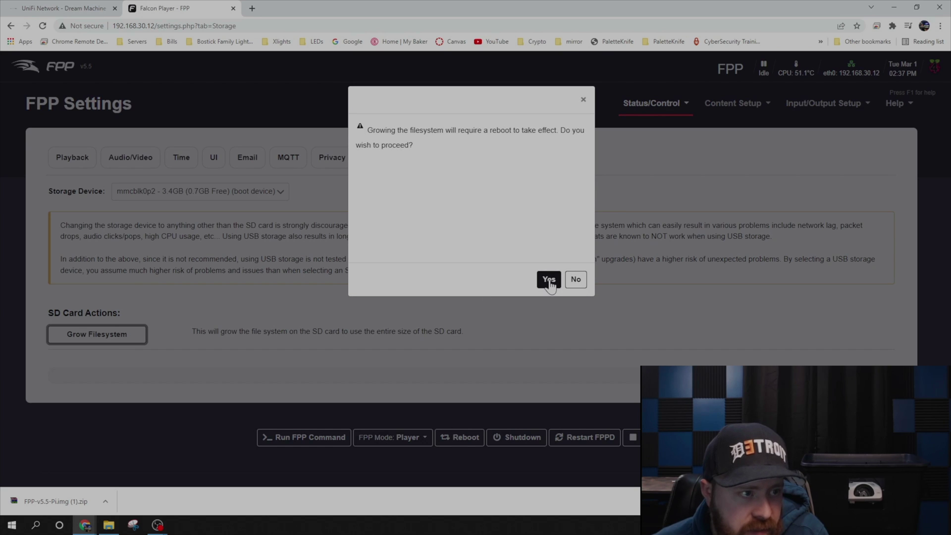
pyautogui.click(549, 280)
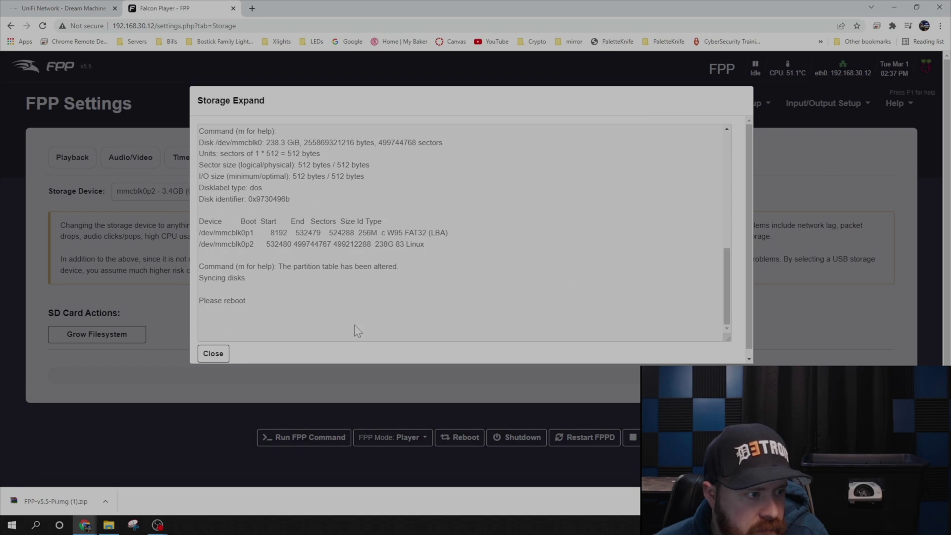
pyautogui.click(218, 355)
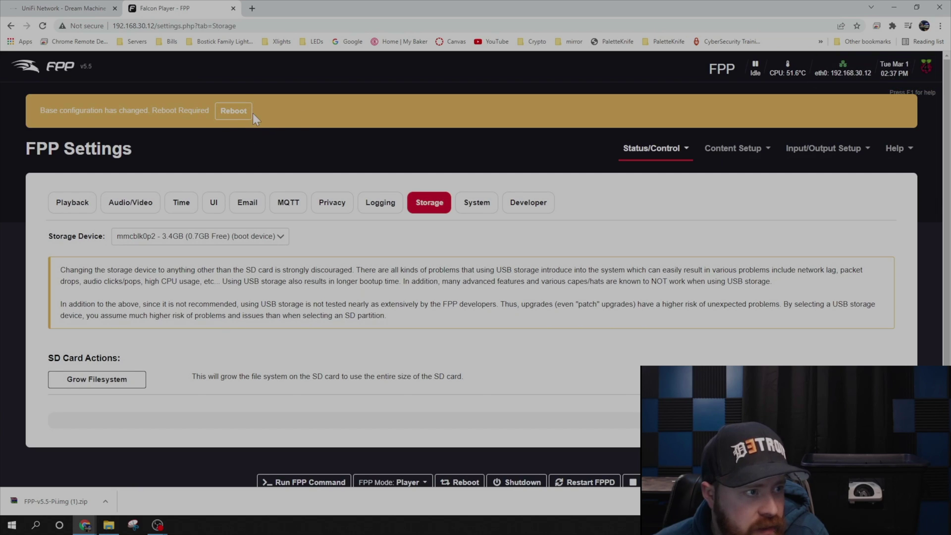
# Step: Set wlan0 to a static IP of 192.168.30.14 with gateway 192.168.30.1
pyautogui.click(660, 153)
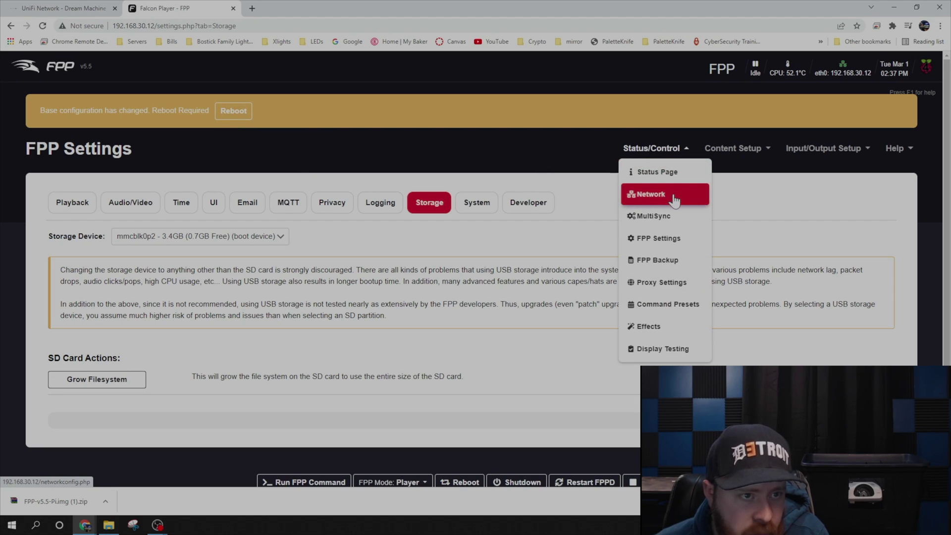
pyautogui.click(675, 198)
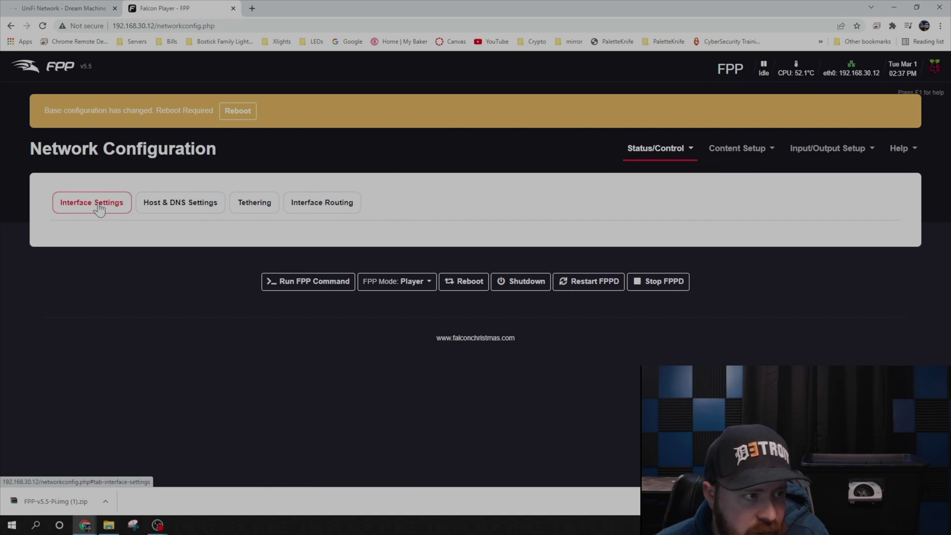
pyautogui.click(99, 204)
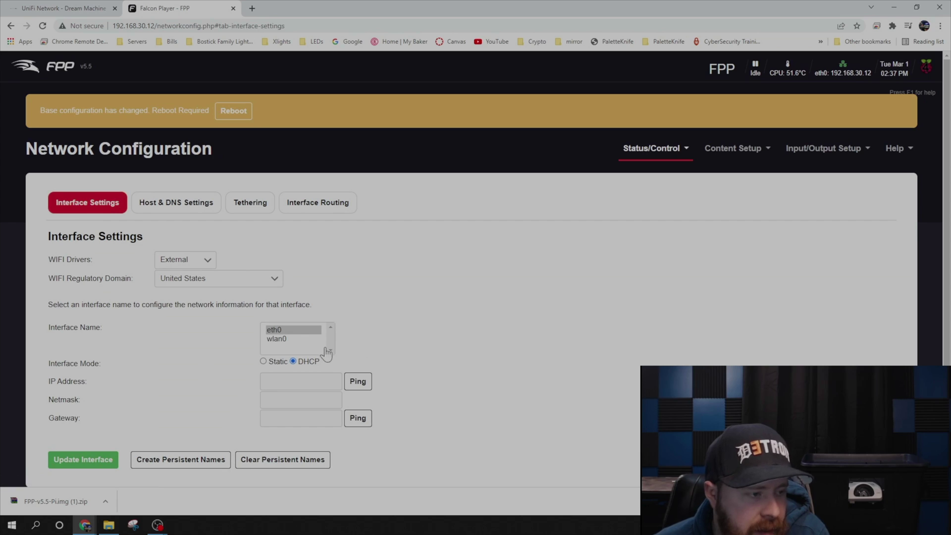
pyautogui.click(281, 342)
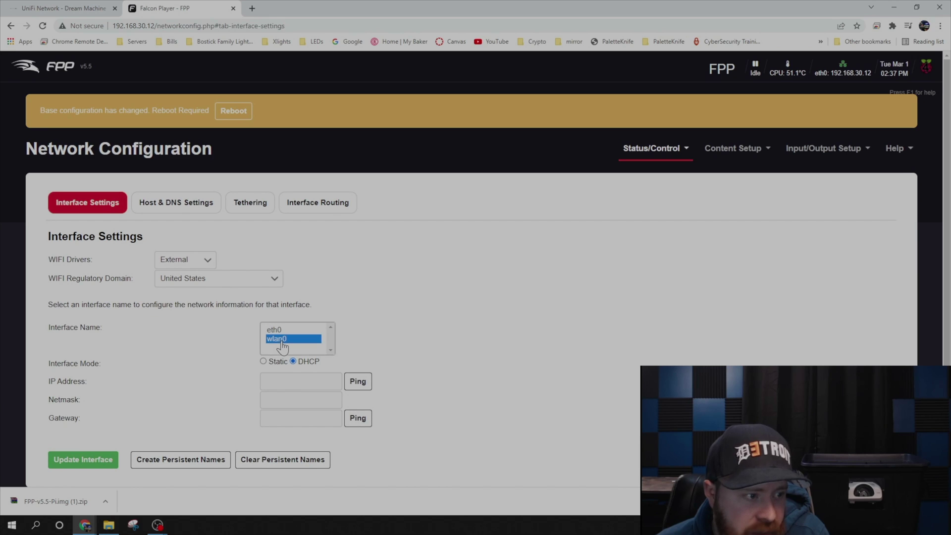
pyautogui.click(264, 362)
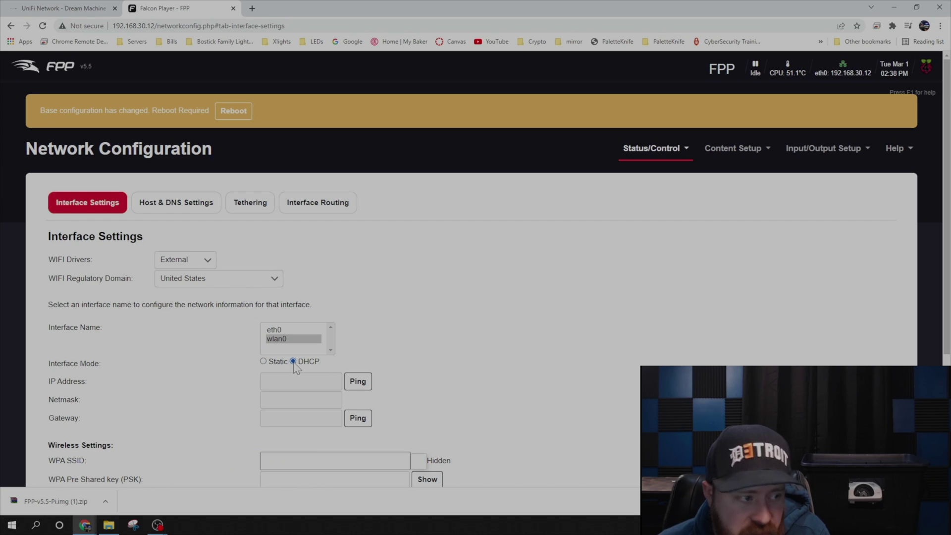
pyautogui.click(290, 381)
pyautogui.click(290, 411)
pyautogui.press('BackSpace')
pyautogui.write('14')
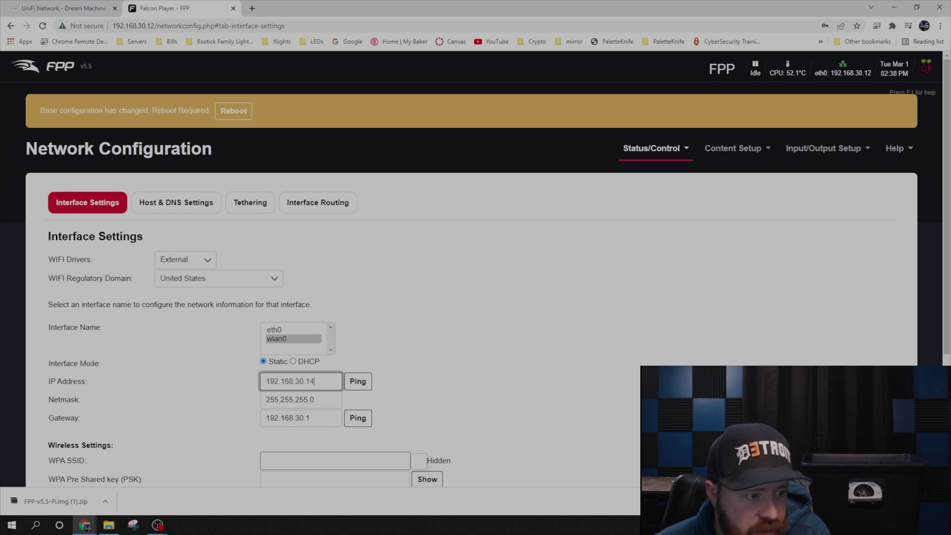
# Step: Join wlan0 to the BFLS wireless network with its password and save the interface
pyautogui.scroll(-2, 410, 438)
pyautogui.click(404, 362)
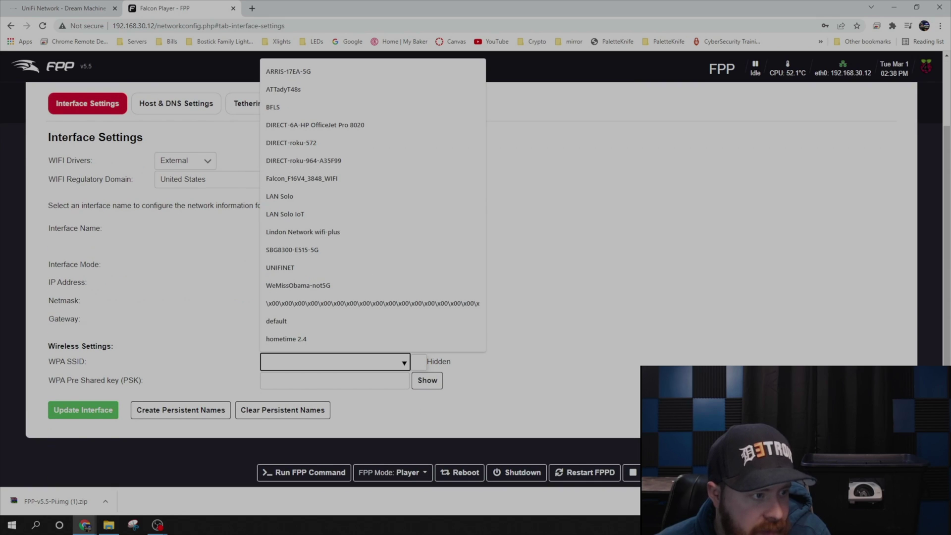
pyautogui.click(273, 107)
pyautogui.click(326, 381)
pyautogui.write('•••')
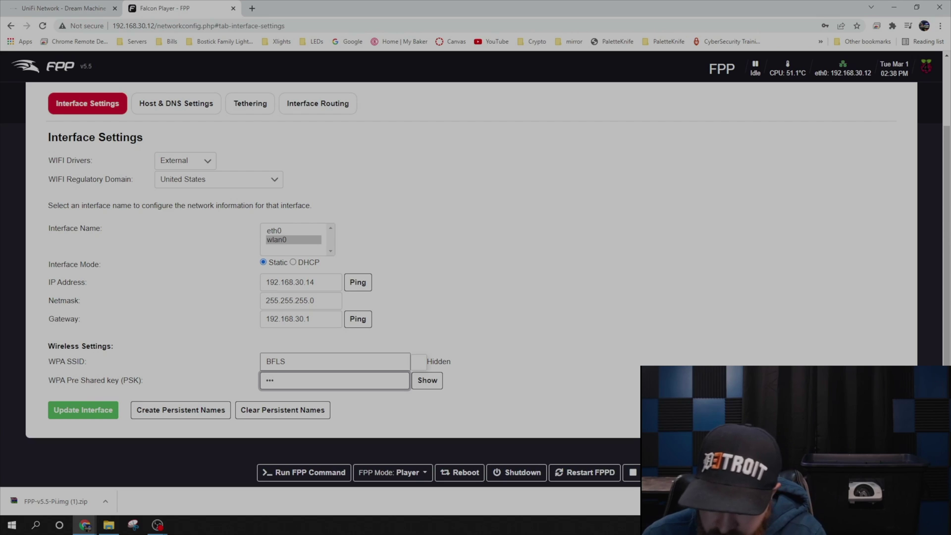
pyautogui.write('•••')
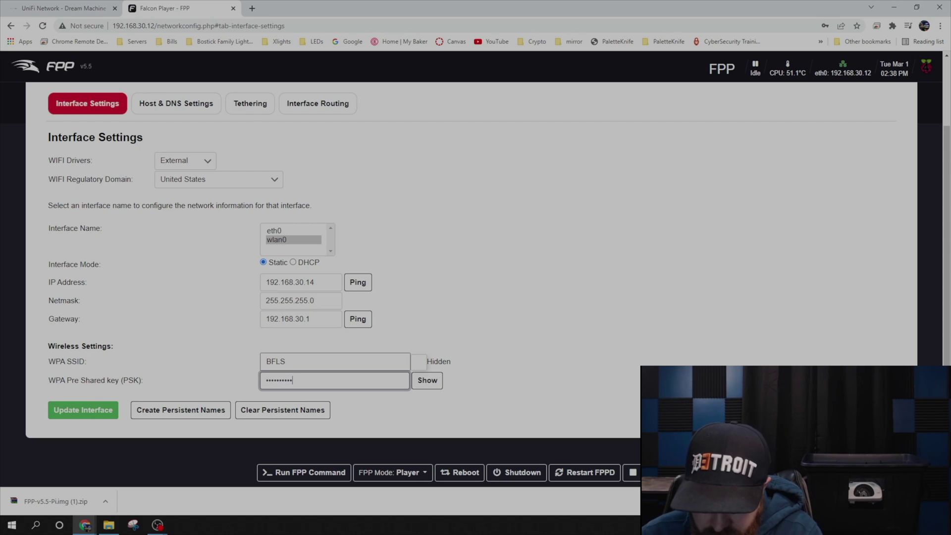
pyautogui.write('•••••')
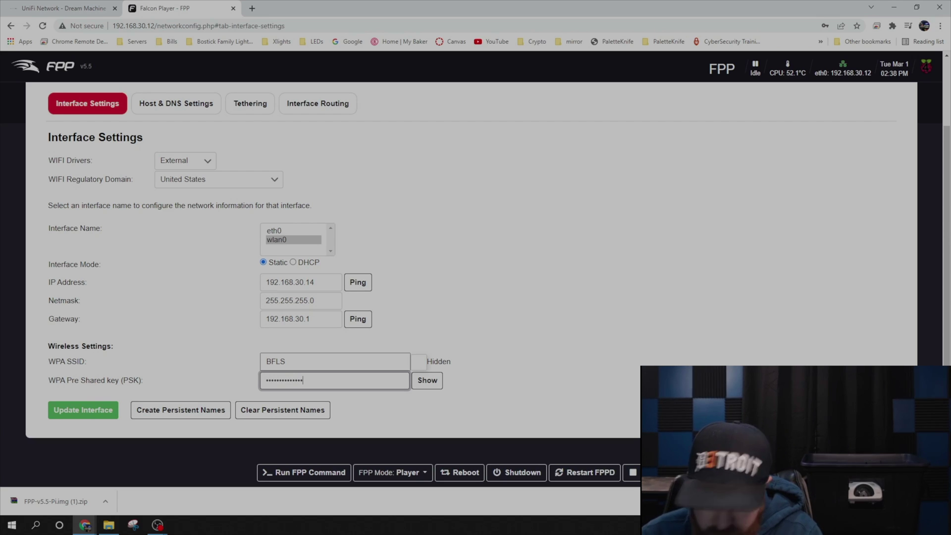
pyautogui.write('••••')
pyautogui.click(84, 410)
pyautogui.click(577, 172)
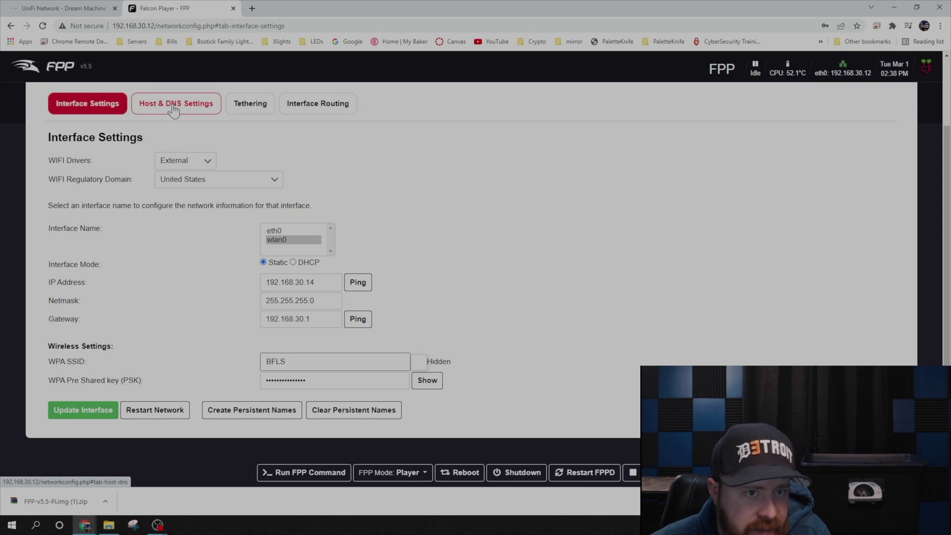
# Step: Change the player's host name to FPP-Projector
pyautogui.click(174, 104)
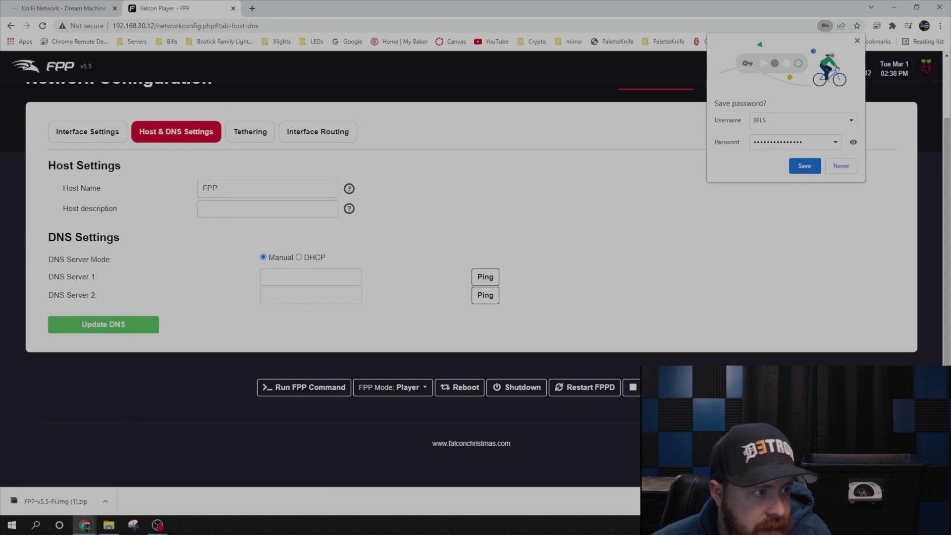
pyautogui.click(221, 188)
pyautogui.write('-Projector')
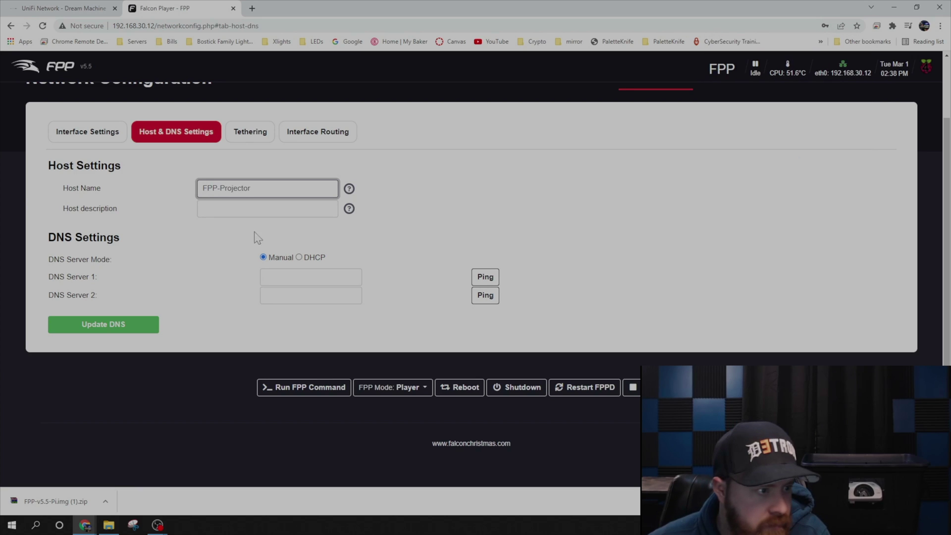
# Step: Set DNS servers 192.168.30.1 and 1.1.1.1 and save the DNS settings
pyautogui.click(311, 277)
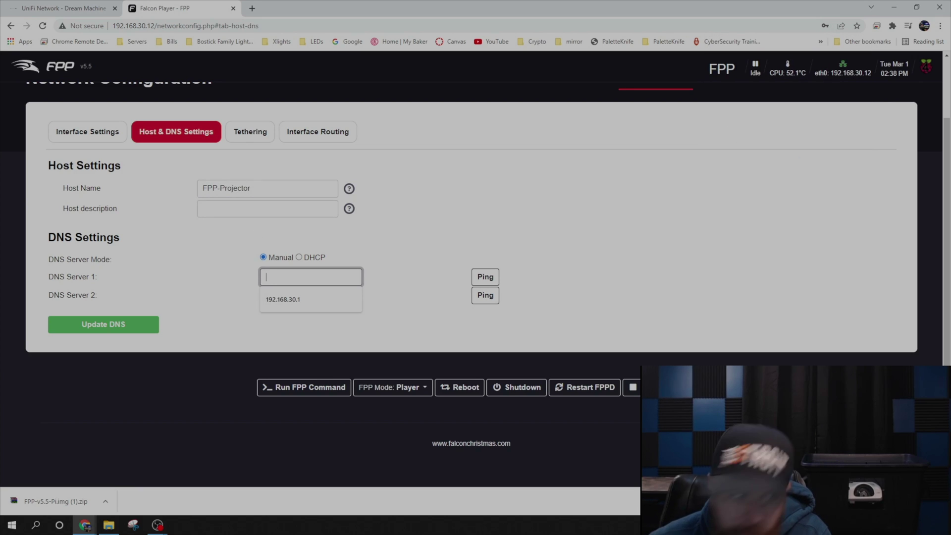
pyautogui.click(318, 300)
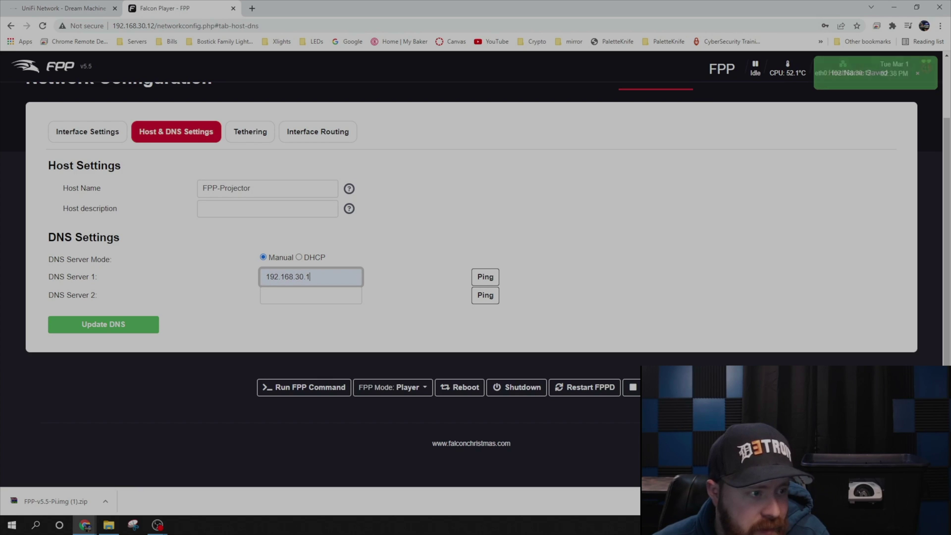
pyautogui.click(310, 296)
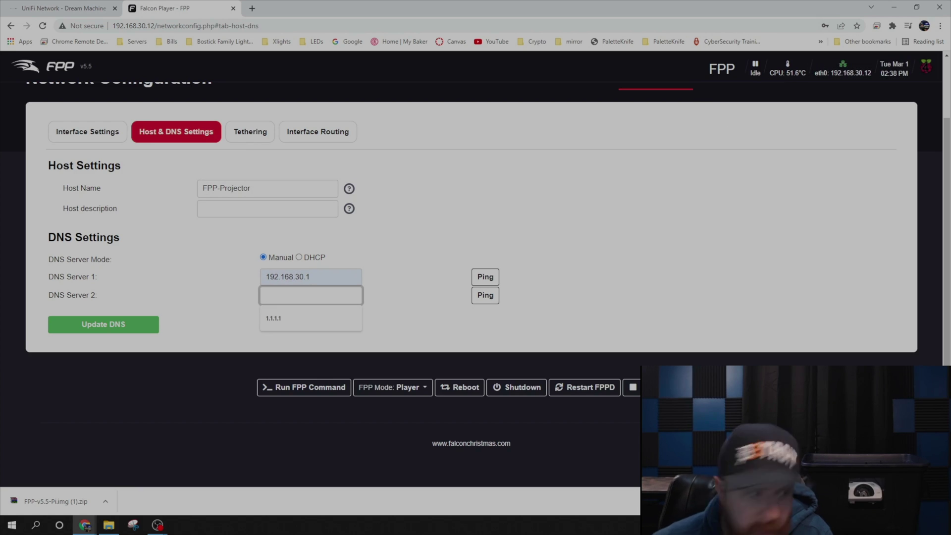
pyautogui.click(319, 318)
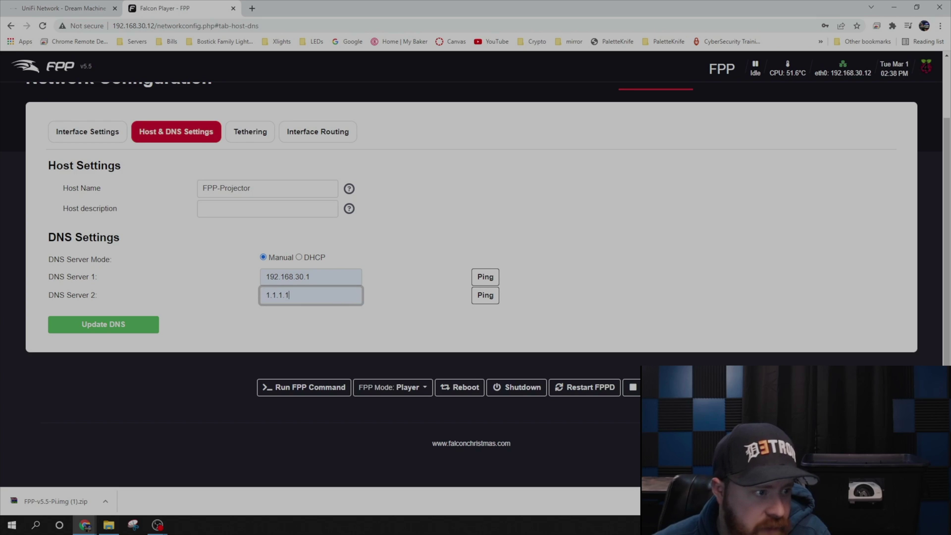
pyautogui.click(100, 331)
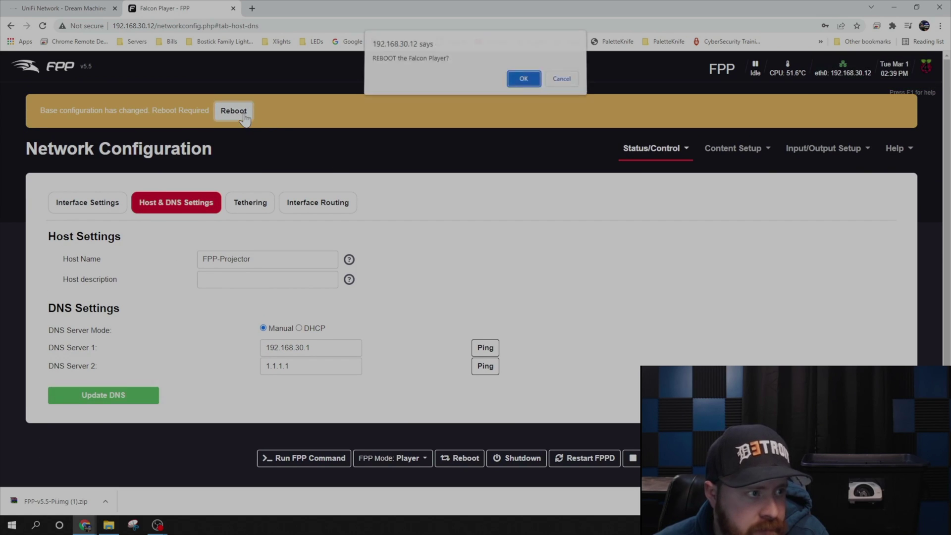
# Step: Confirm the reboot, then close the outdated 192.168.30.12 tab
pyautogui.click(523, 80)
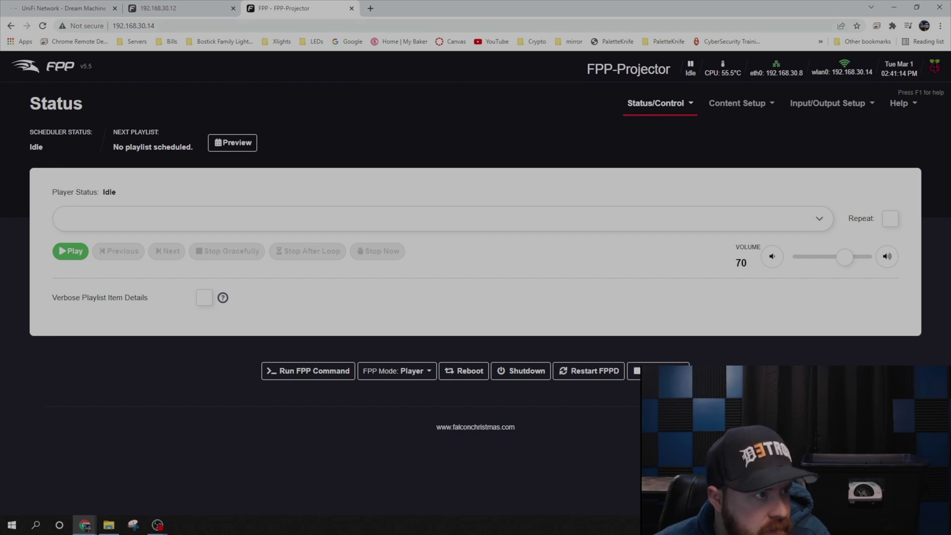
pyautogui.click(233, 9)
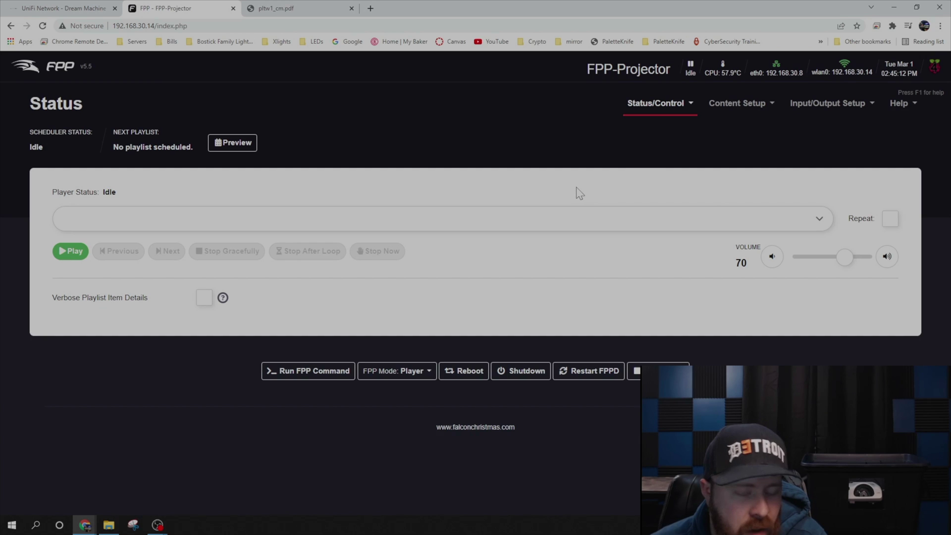
# Step: Install the Projector Control plugin from the Plugin Manager and close the install log
pyautogui.click(746, 106)
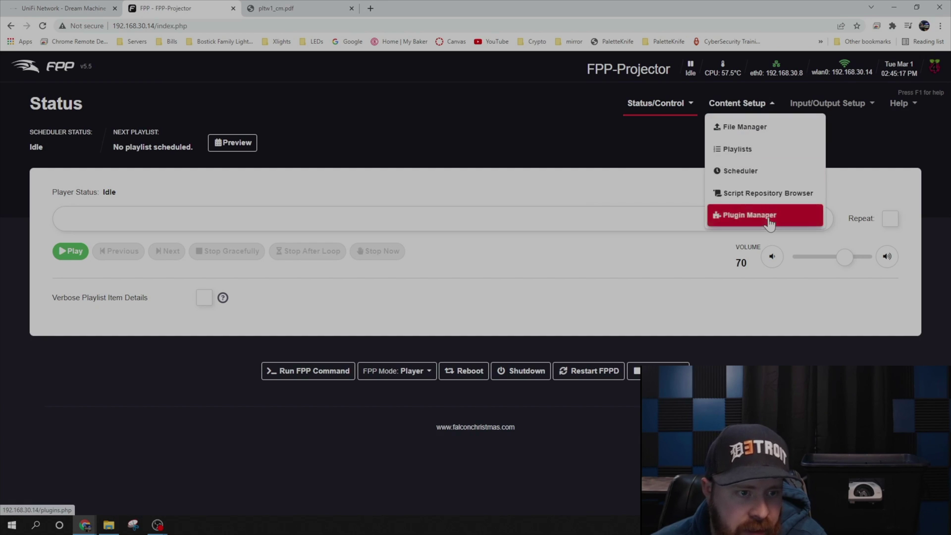
pyautogui.click(769, 223)
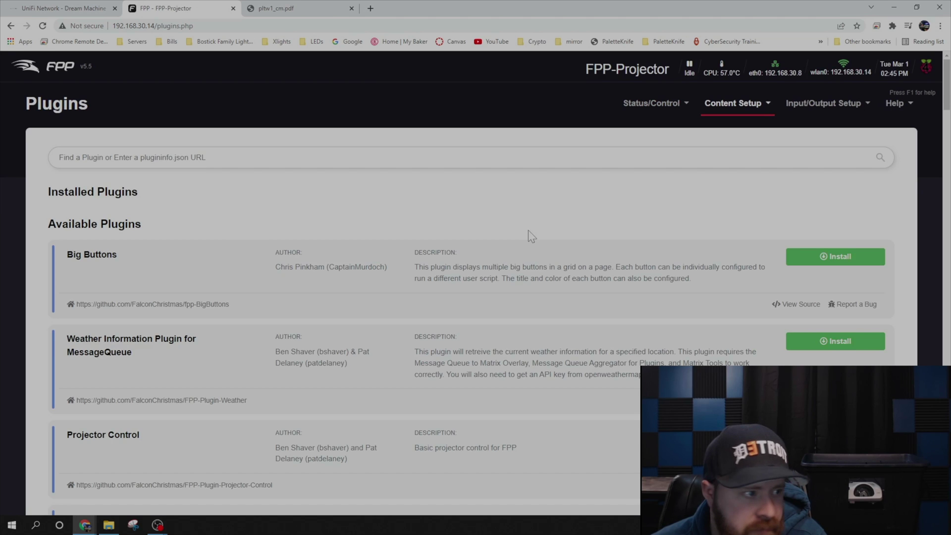
pyautogui.scroll(-4, 522, 236)
pyautogui.scroll(3, 522, 234)
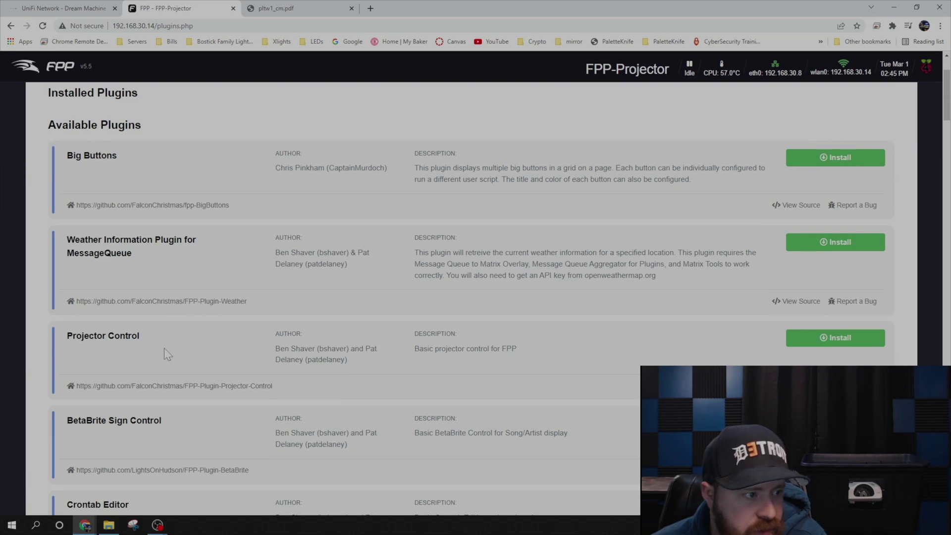
pyautogui.click(839, 339)
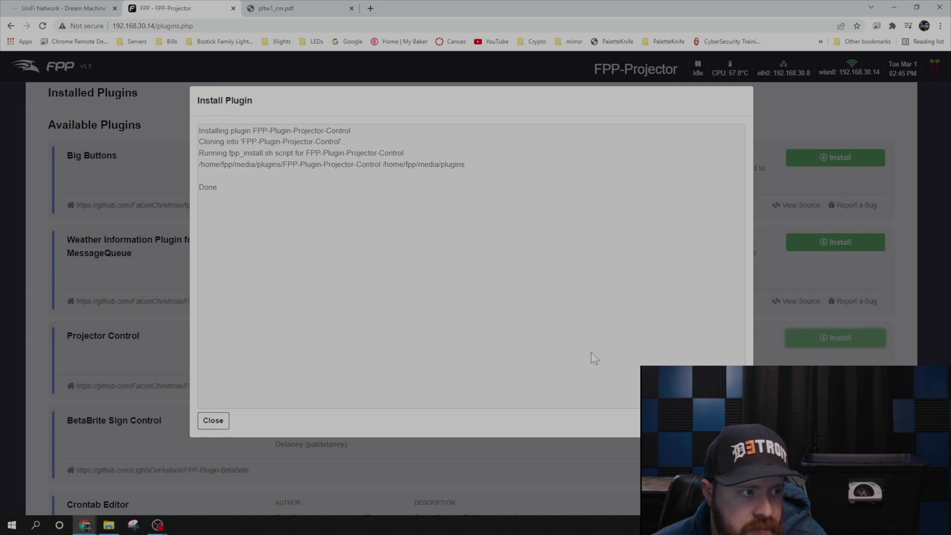
pyautogui.click(213, 421)
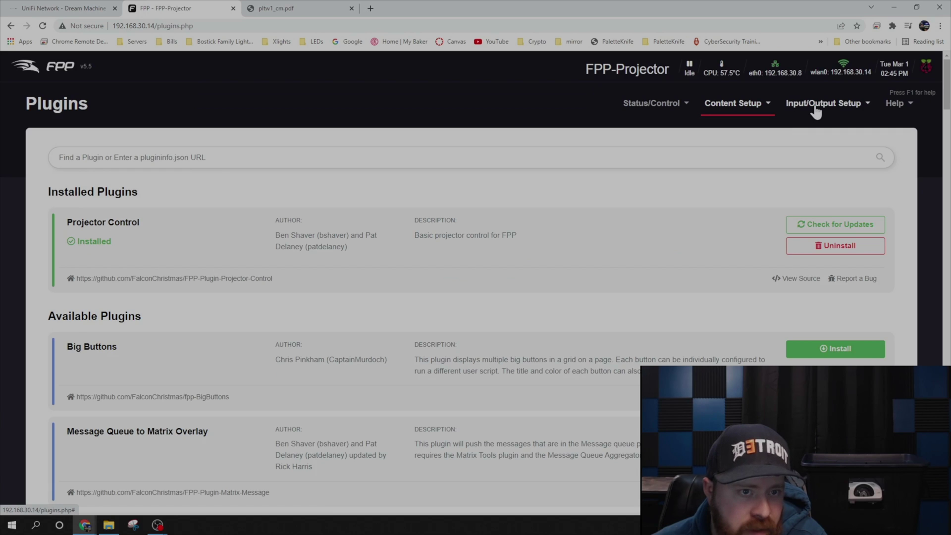
pyautogui.click(814, 108)
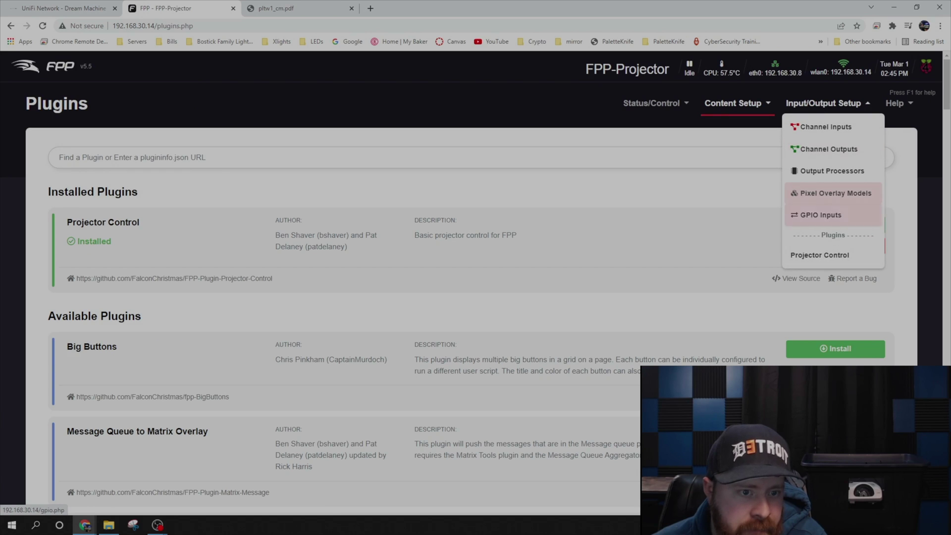
pyautogui.click(851, 259)
pyautogui.scroll(-3, 578, 260)
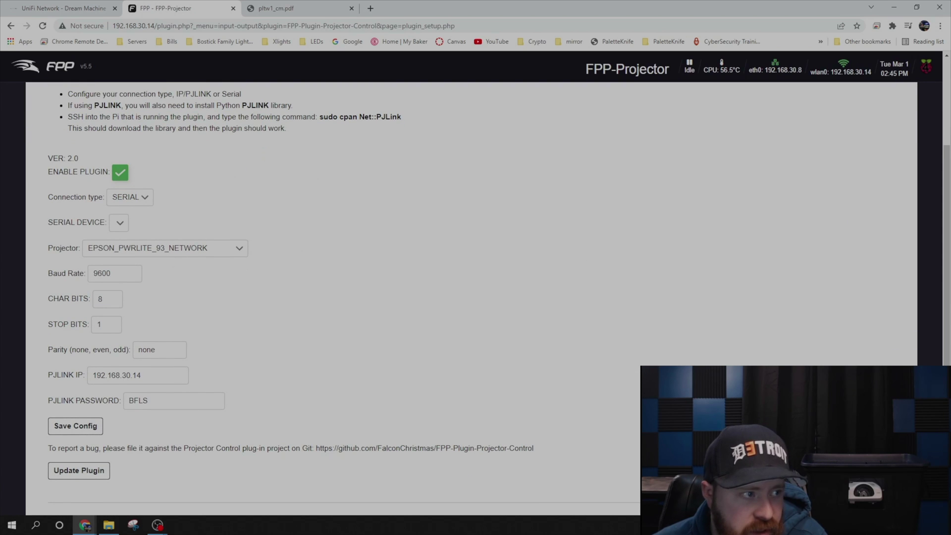
pyautogui.scroll(1, 332, 297)
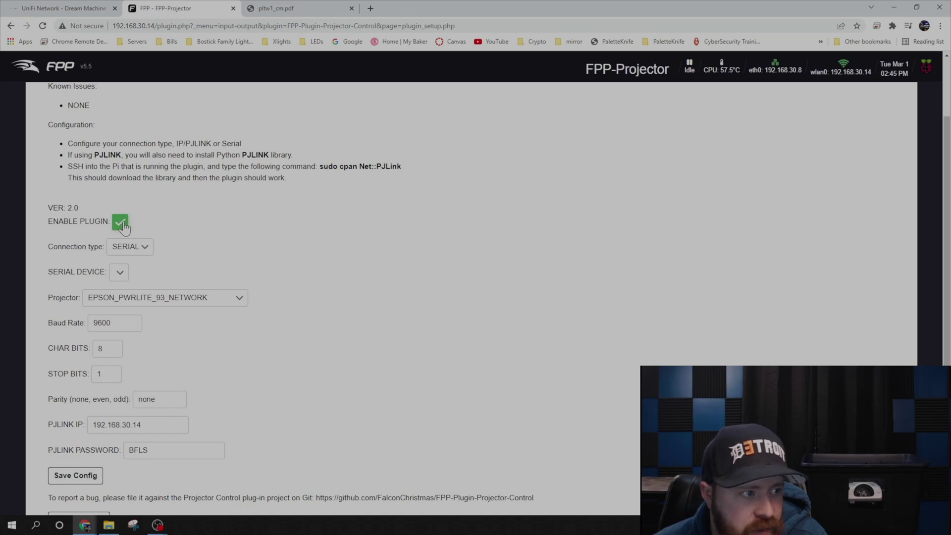
pyautogui.click(140, 255)
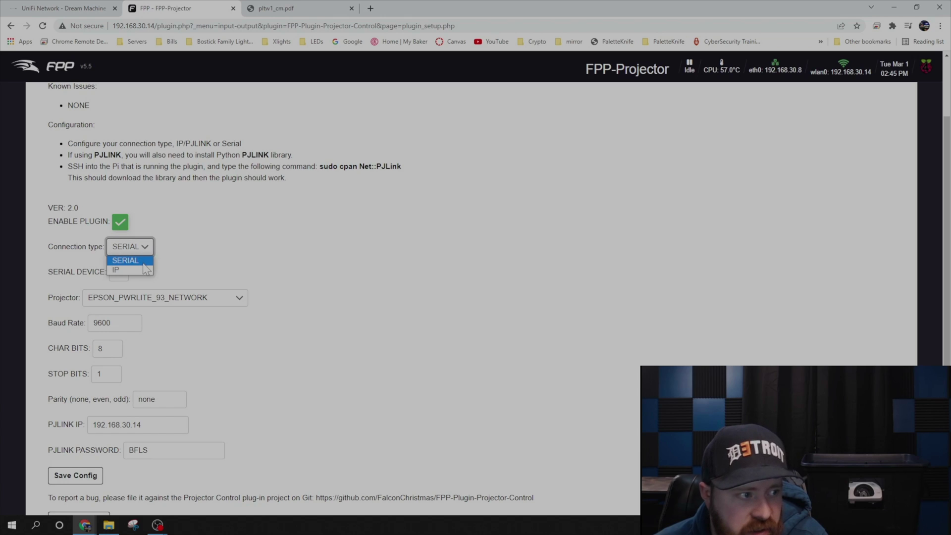
pyautogui.click(179, 265)
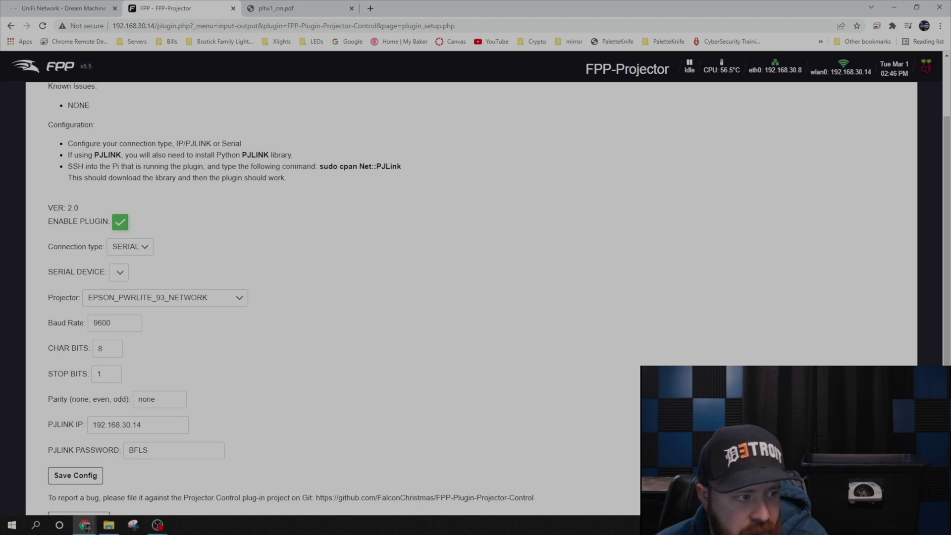
# Step: Open Epson's ESC/VP21 command guide from the search results and highlight its 9600 bps, 8-data-bit conditions
pyautogui.click(289, 9)
pyautogui.click(8, 26)
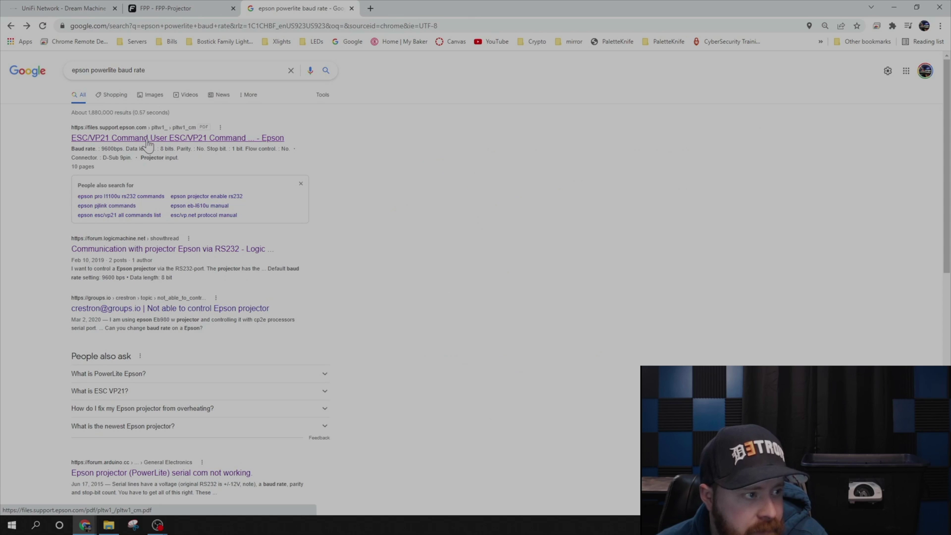
pyautogui.click(147, 143)
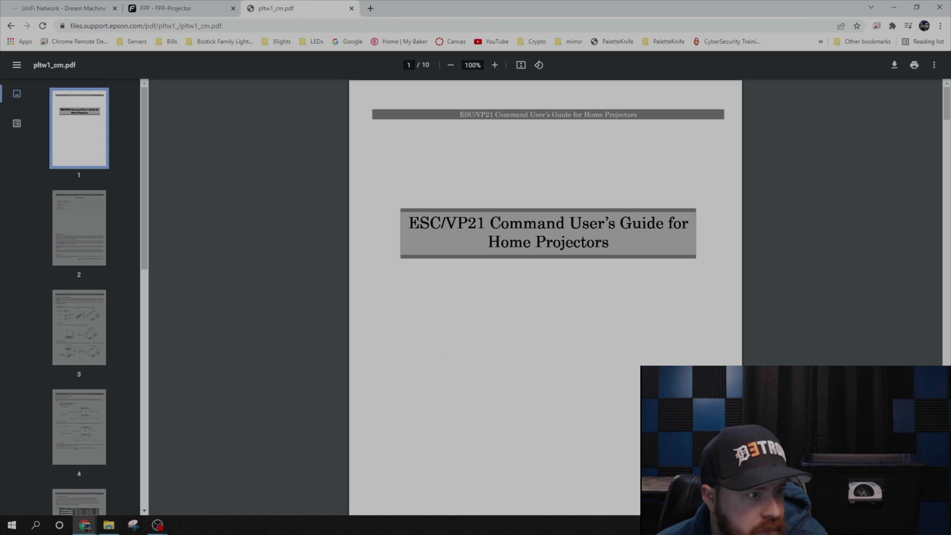
pyautogui.scroll(-20, 384, 257)
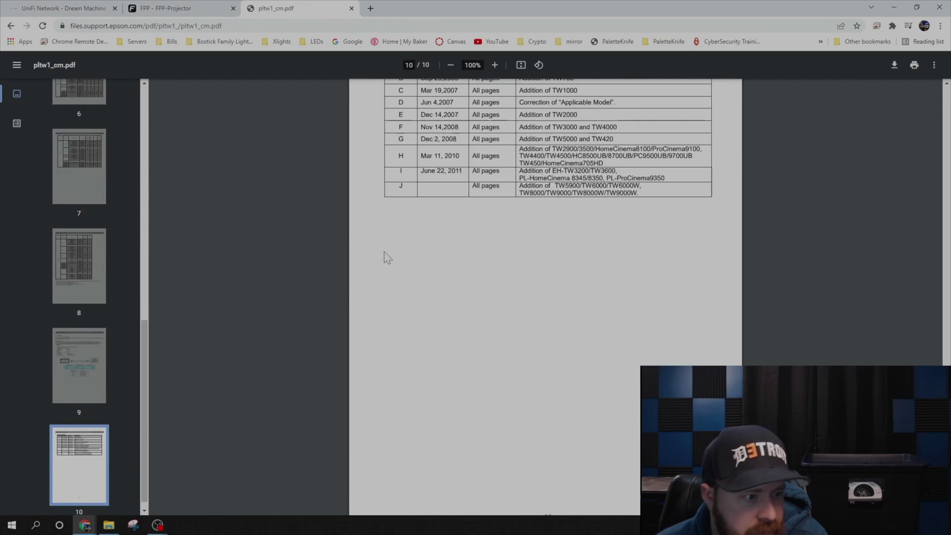
pyautogui.scroll(15, 384, 257)
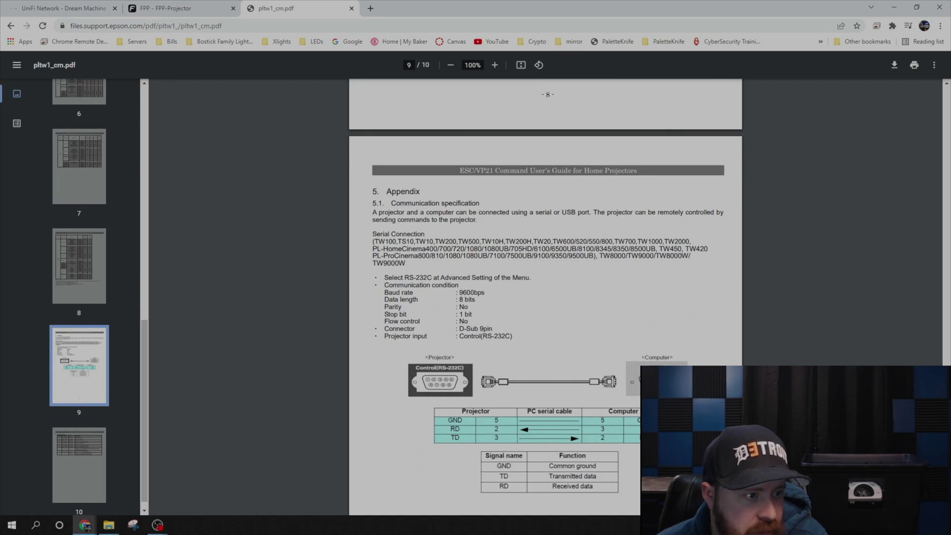
pyautogui.moveTo(384, 277); pyautogui.dragTo(512, 336)
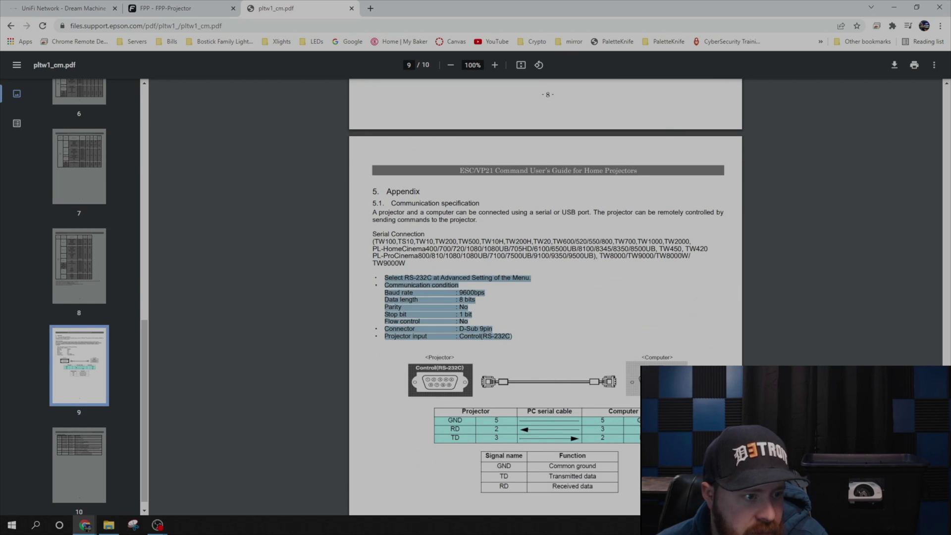
pyautogui.click(549, 330)
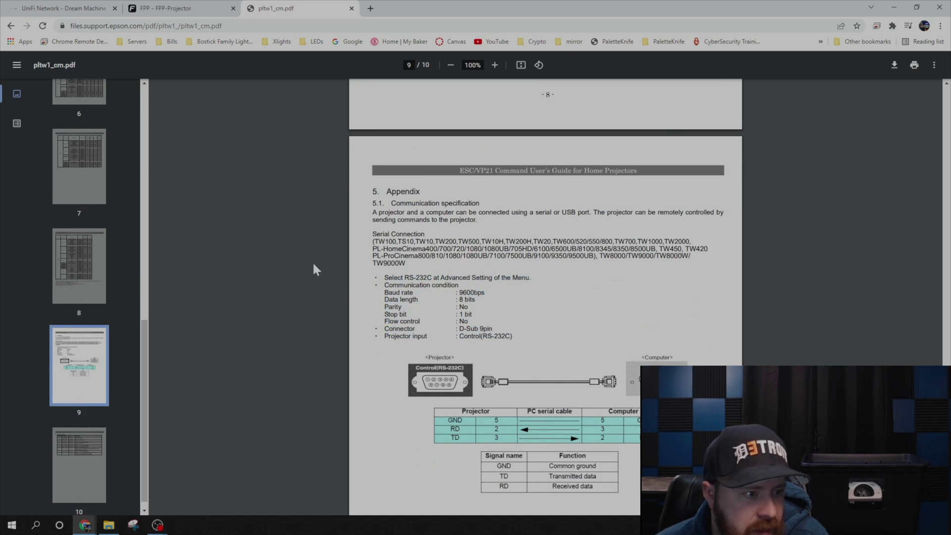
# Step: On the FPP-Projector page, update the Projector Control plugin and save its 9600-baud config
pyautogui.click(192, 8)
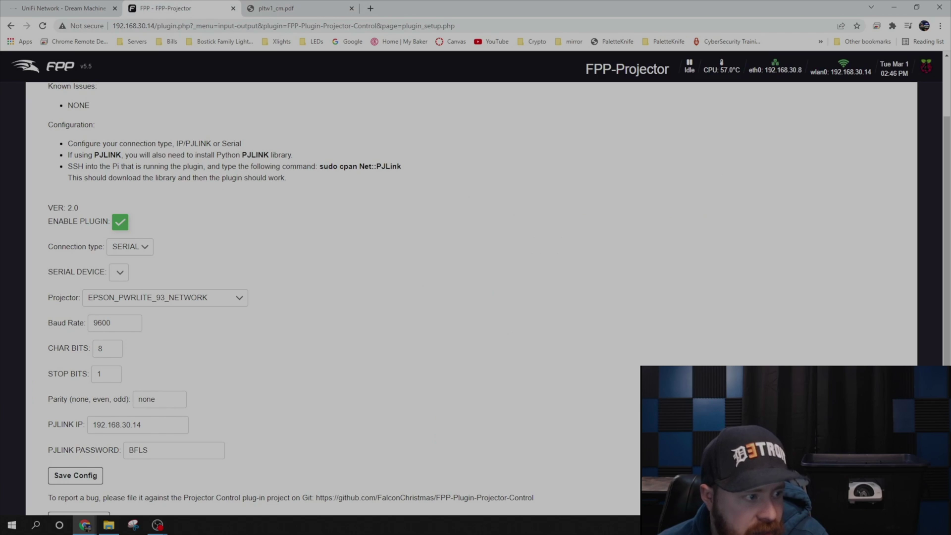
pyautogui.scroll(-1, 204, 365)
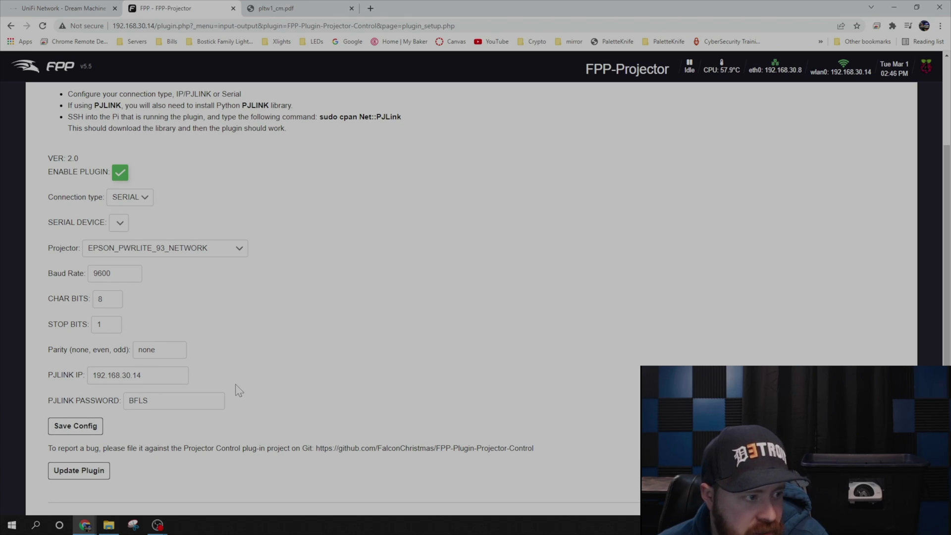
pyautogui.scroll(-1, 237, 389)
pyautogui.click(98, 425)
pyautogui.scroll(-5, 180, 376)
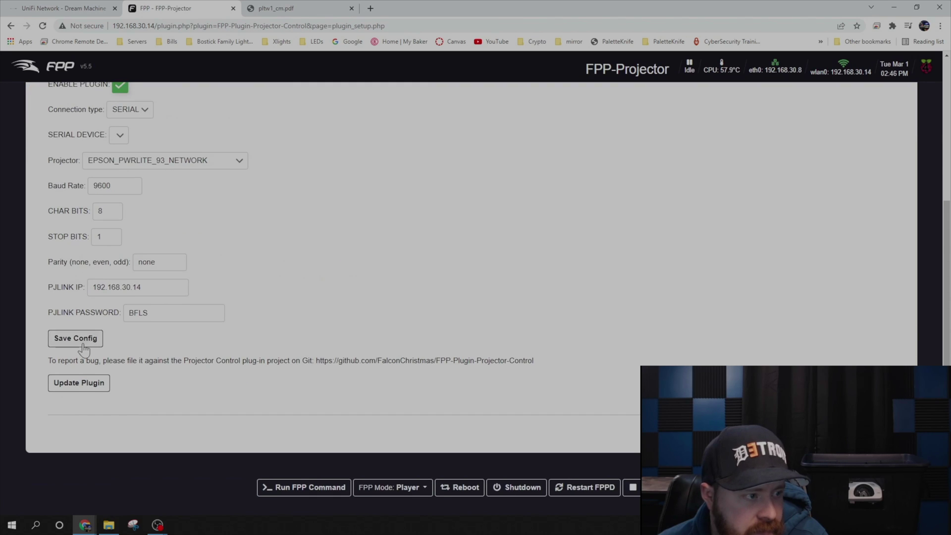
pyautogui.click(83, 342)
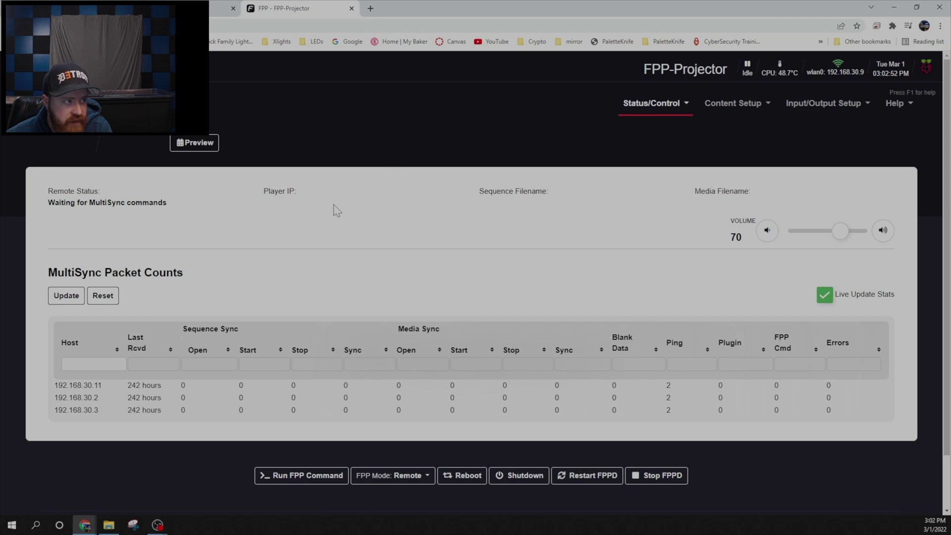
# Step: Set the projector's FPP Mode to Remote and switch to the FPP-Master tab
pyautogui.click(386, 481)
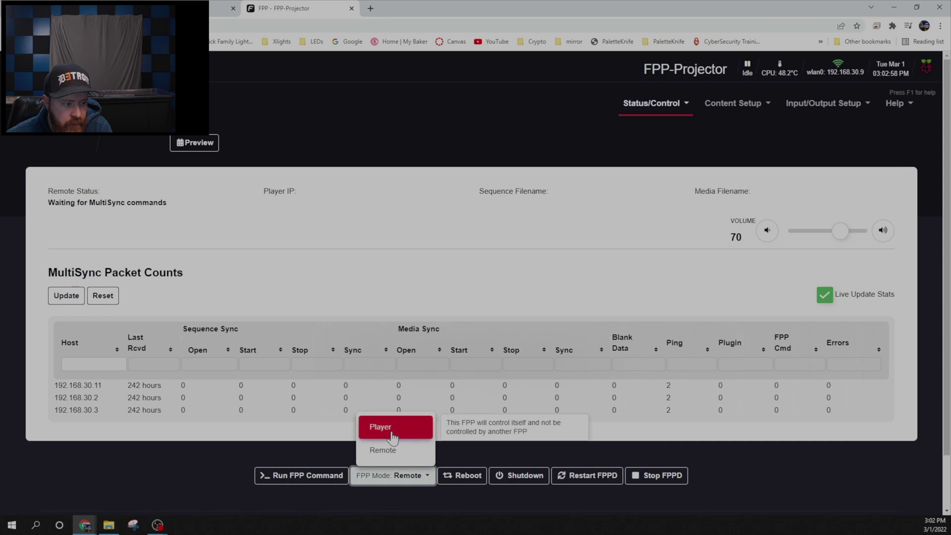
pyautogui.click(392, 457)
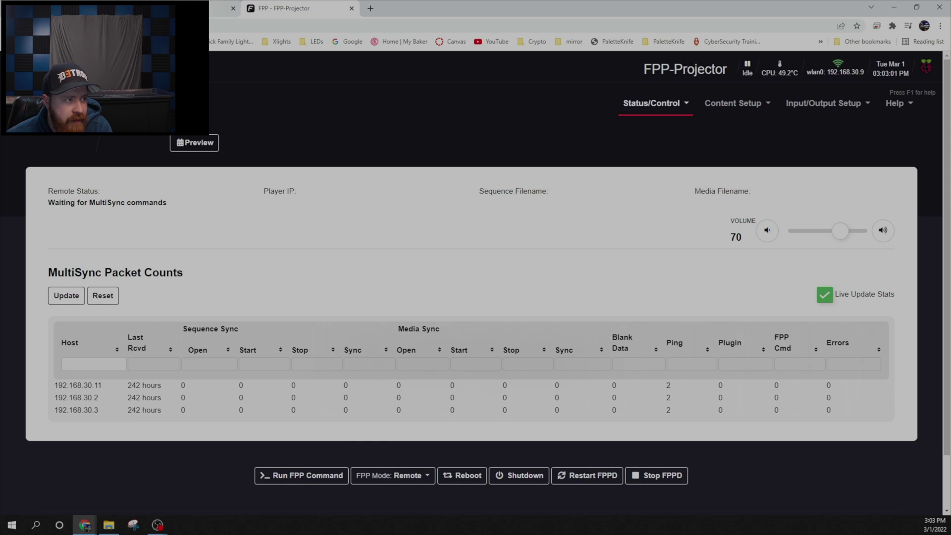
pyautogui.click(178, 8)
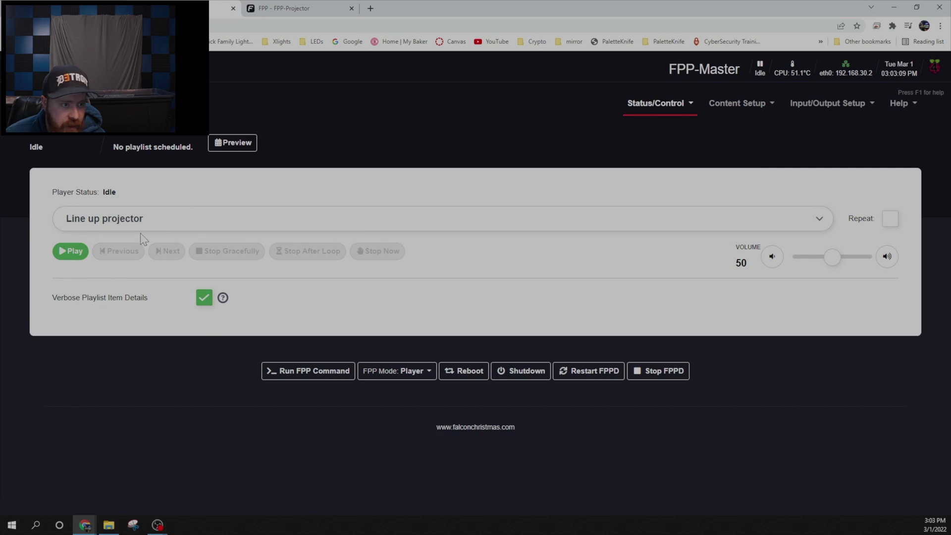
# Step: Review the 'Line up projector' playlist's PROJECTOR-ON.sh and 45-second pause lead-in, then return to Playlists
pyautogui.click(746, 107)
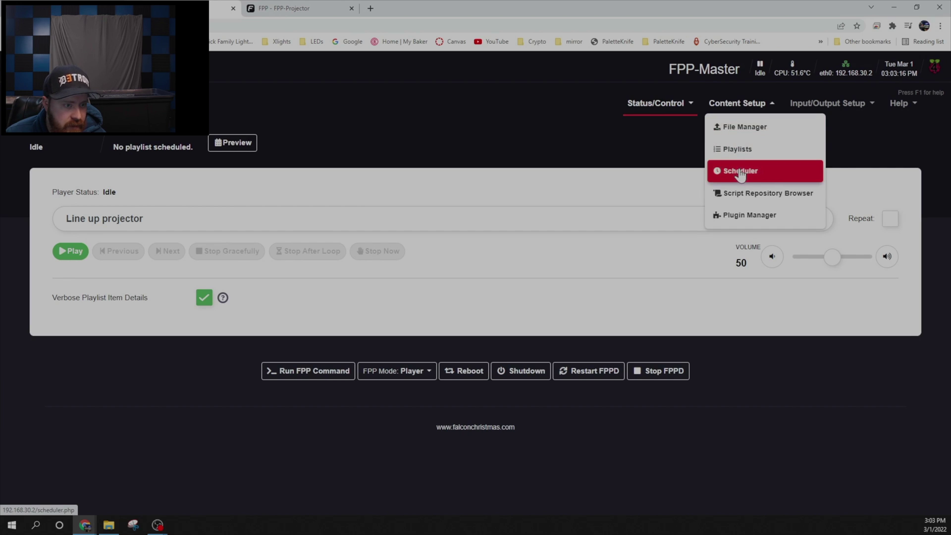
pyautogui.click(739, 152)
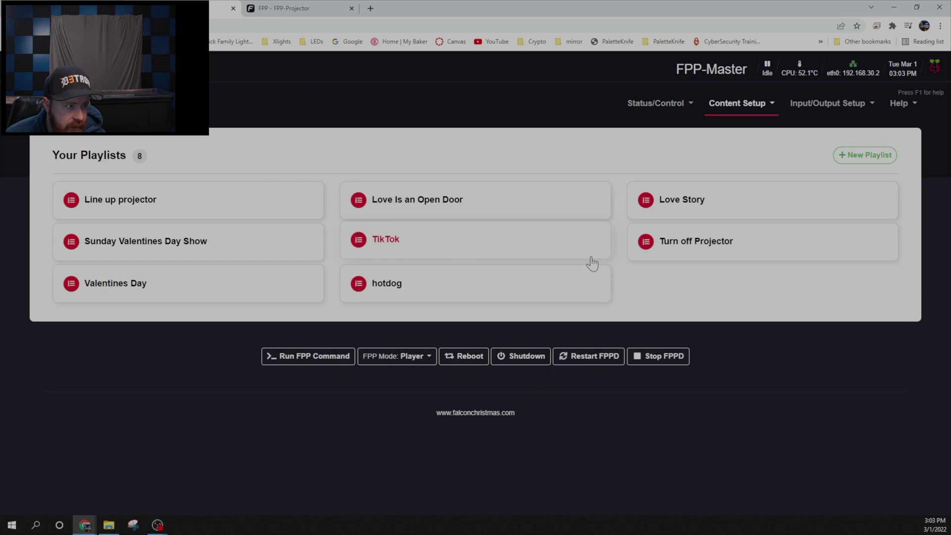
pyautogui.click(252, 210)
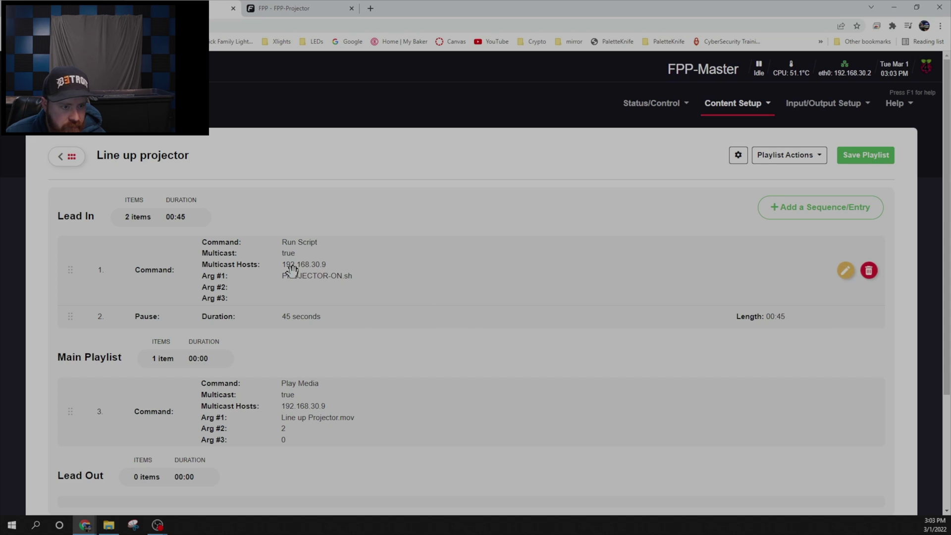
pyautogui.click(820, 207)
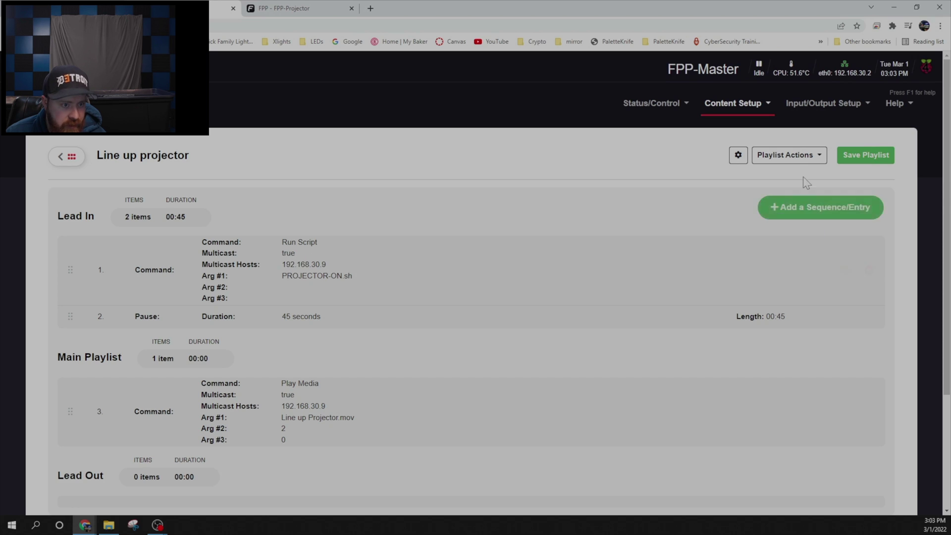
pyautogui.click(771, 156)
pyautogui.click(771, 156)
pyautogui.click(766, 105)
# Step: Create a new playlist named 'new script'
pyautogui.click(761, 147)
pyautogui.click(863, 155)
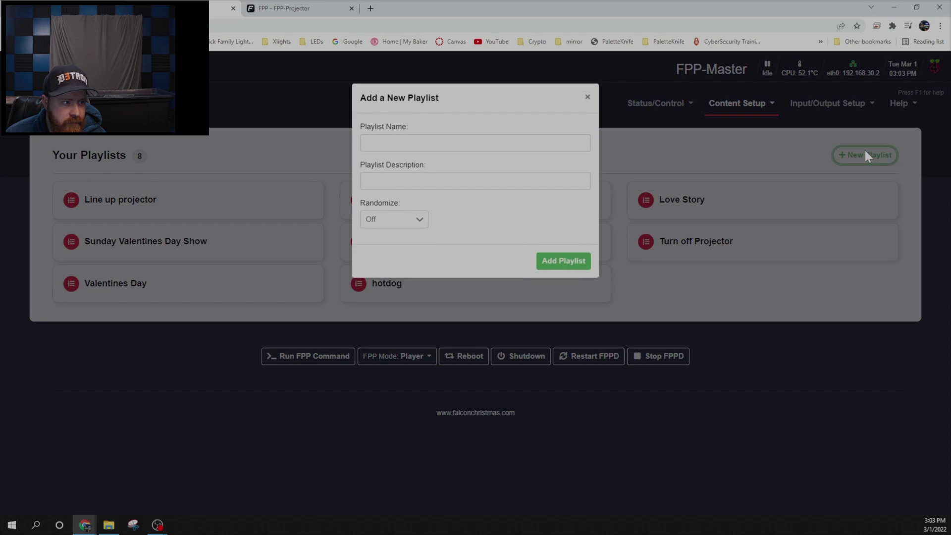
pyautogui.write('new script')
pyautogui.click(577, 264)
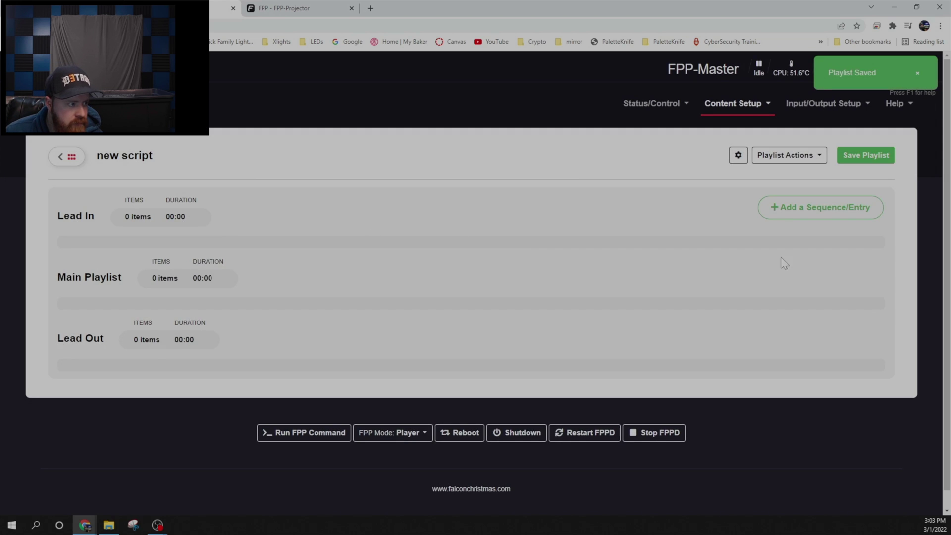
# Step: Start a new entry of type FPP Command using the Run Script command
pyautogui.click(848, 205)
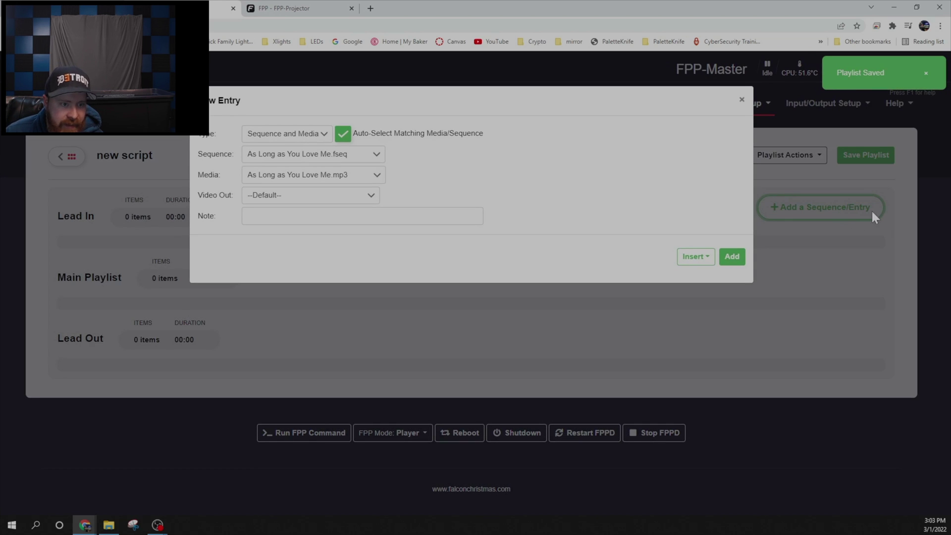
pyautogui.click(304, 134)
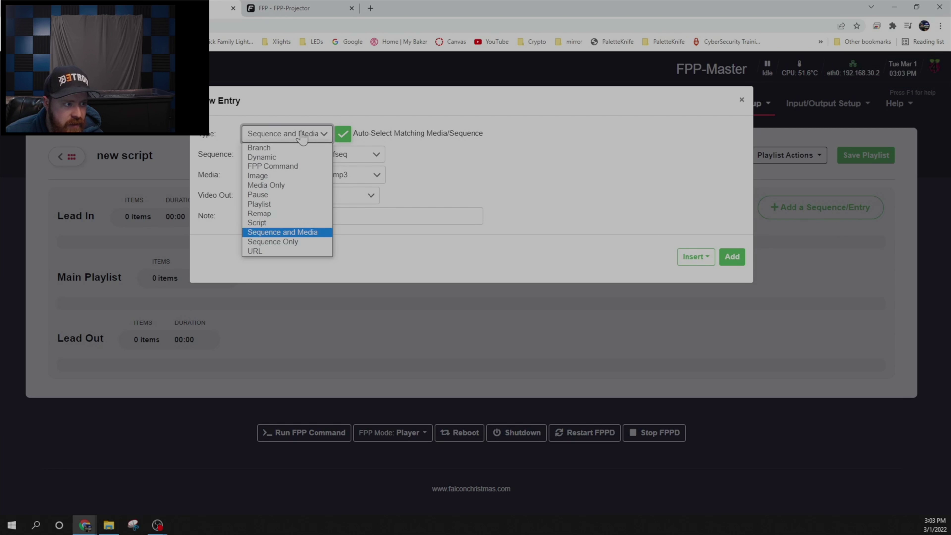
pyautogui.click(296, 167)
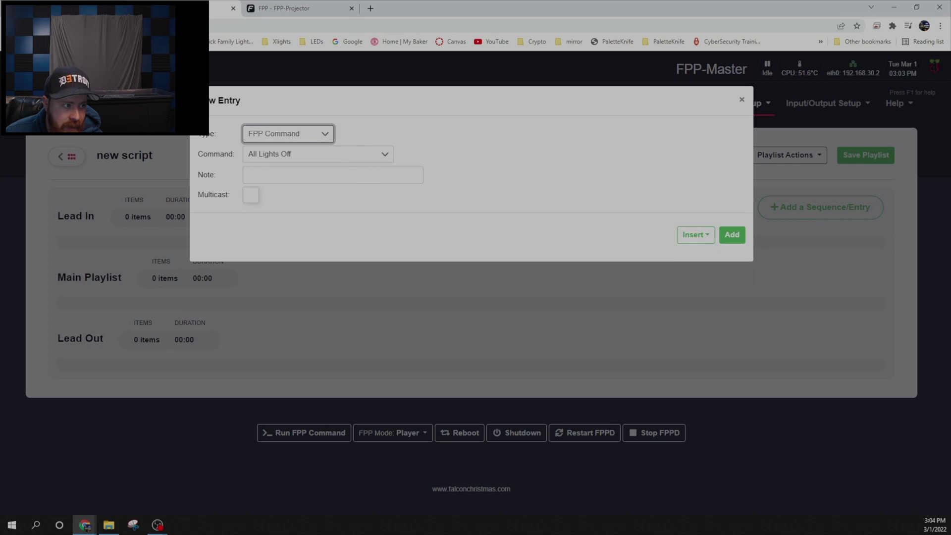
pyautogui.click(321, 155)
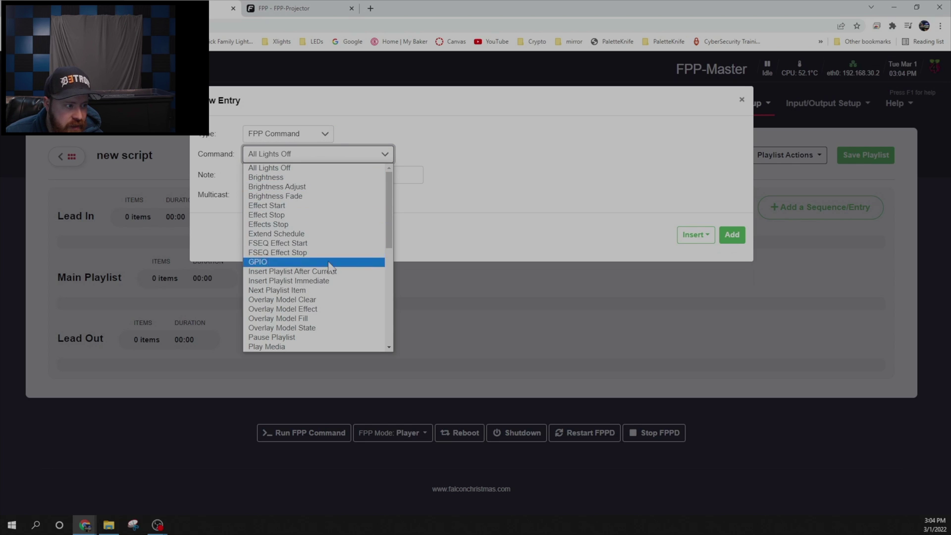
pyautogui.scroll(-5, 331, 278)
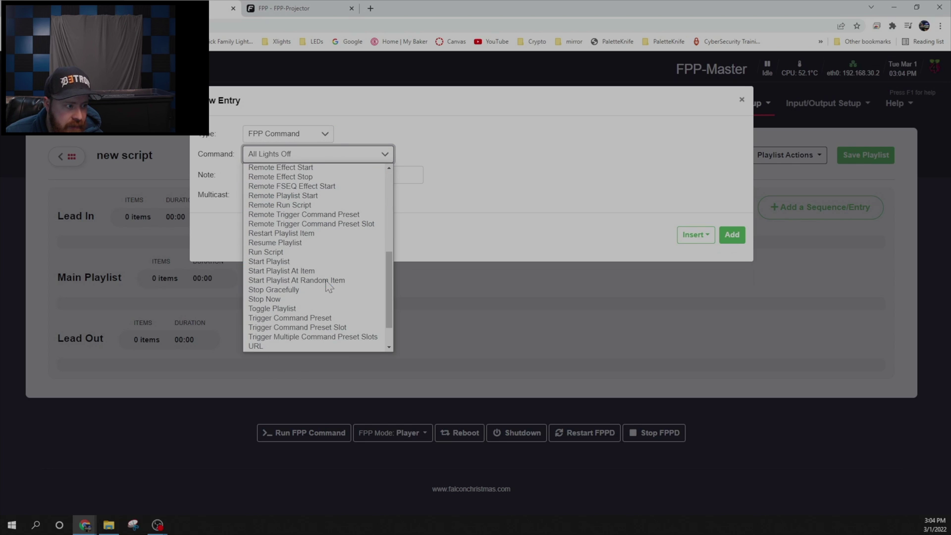
pyautogui.click(309, 253)
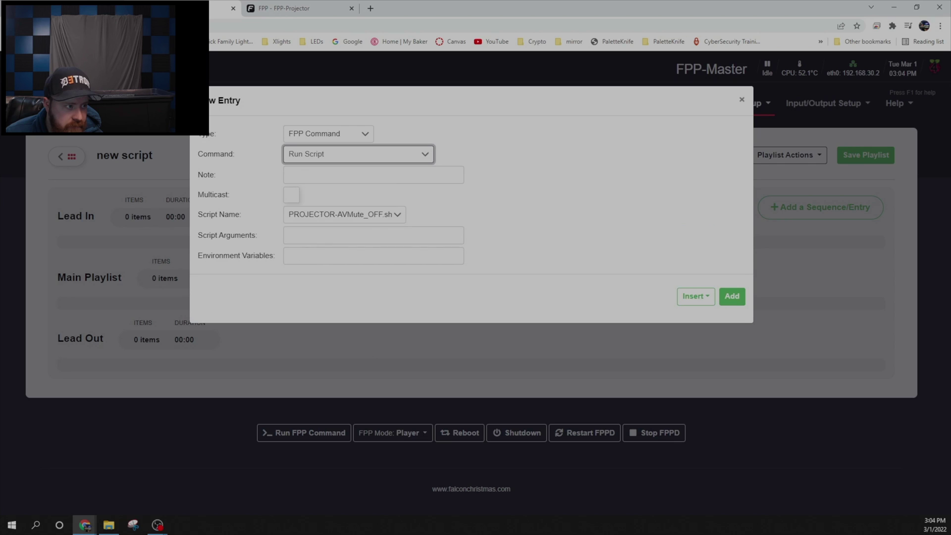
# Step: Multicast the entry to host 192.168.30.9 with script PROJECTOR-ON.sh and add it
pyautogui.click(291, 195)
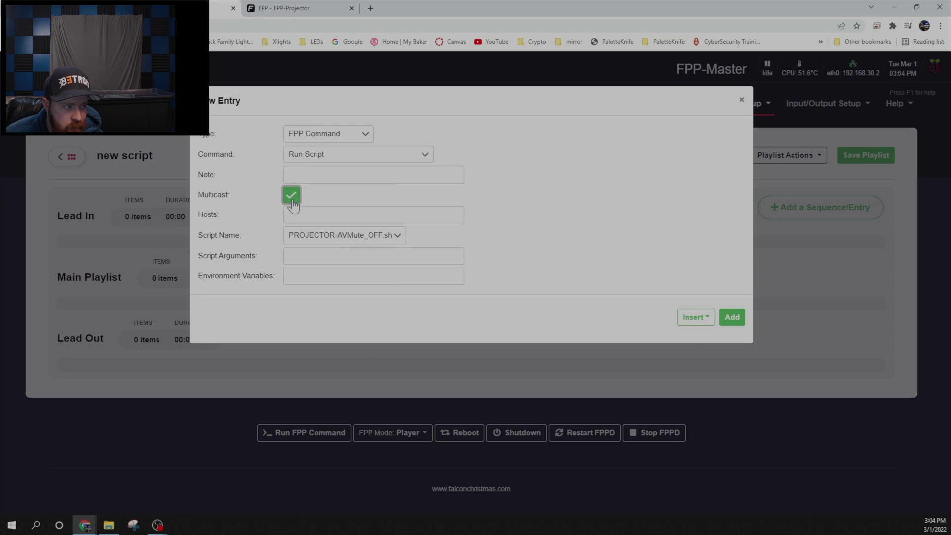
pyautogui.click(372, 215)
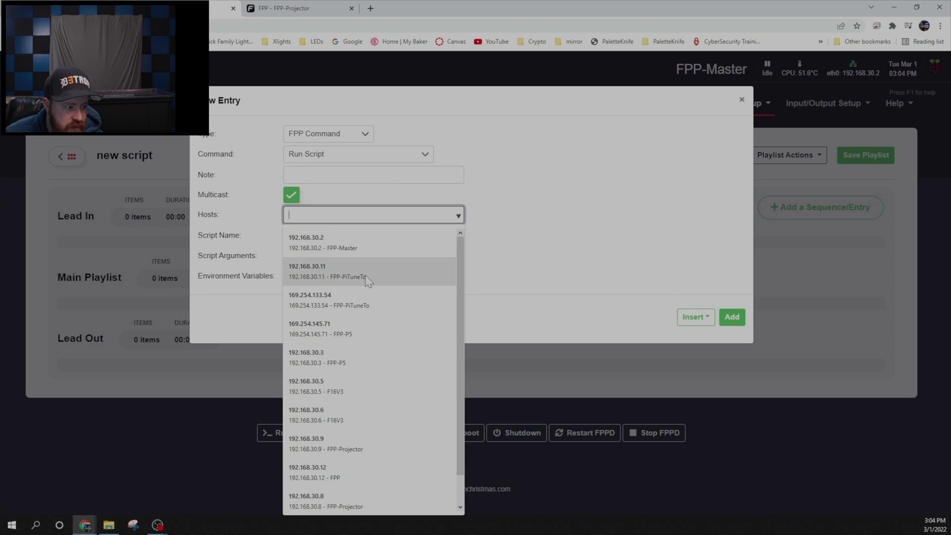
pyautogui.scroll(-1, 382, 421)
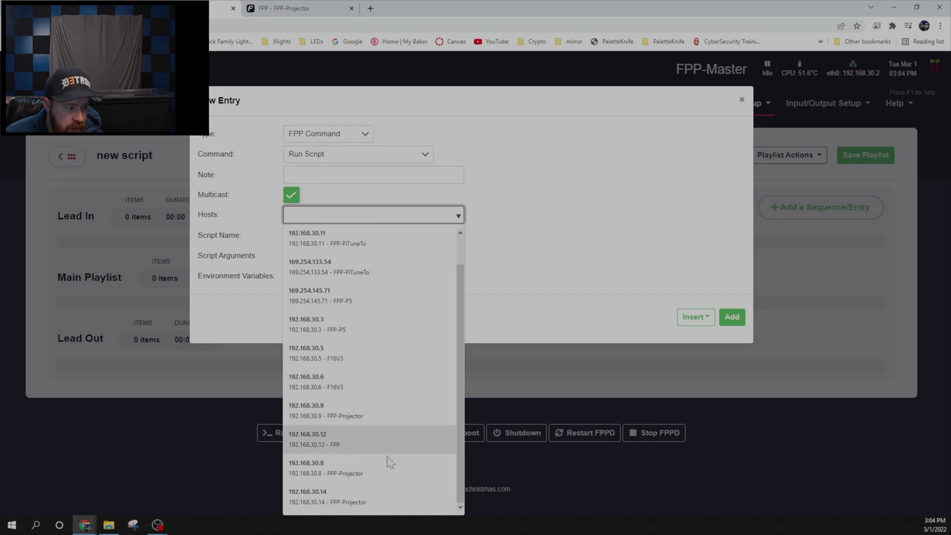
pyautogui.click(381, 414)
pyautogui.click(398, 238)
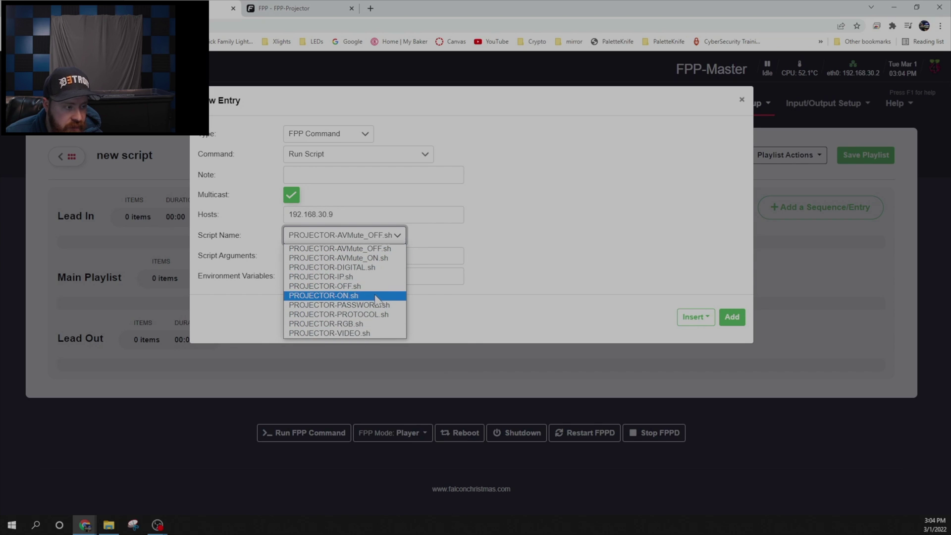
pyautogui.click(339, 297)
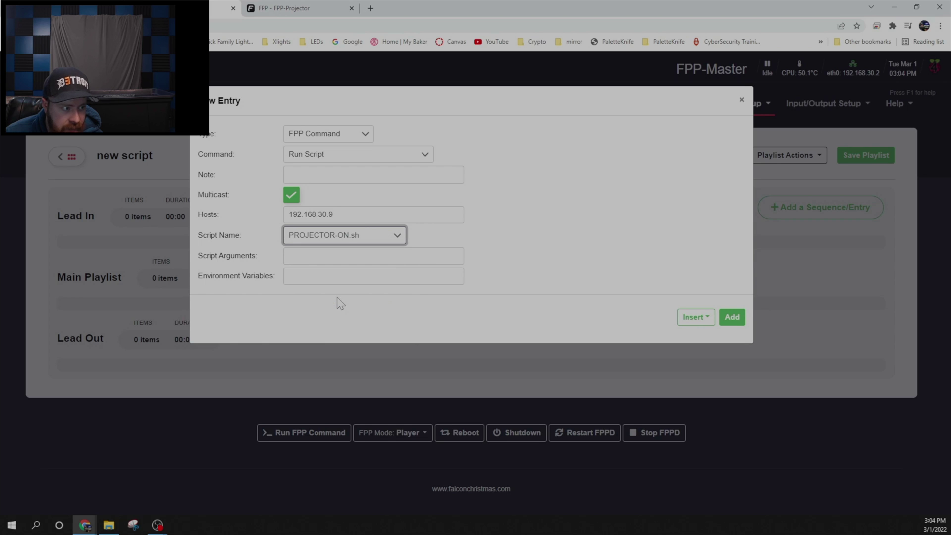
pyautogui.click(732, 317)
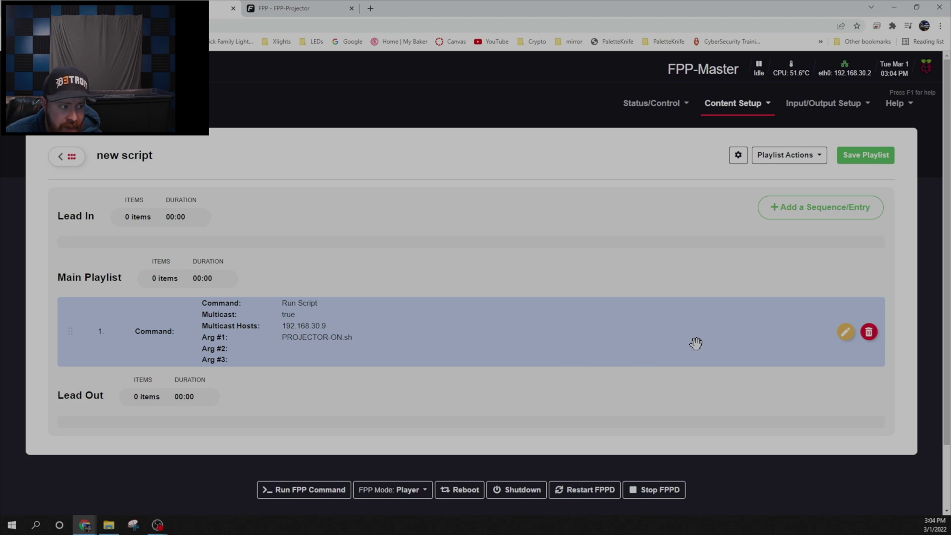
# Step: Add a Pause entry with a 60-second duration to the playlist
pyautogui.click(837, 217)
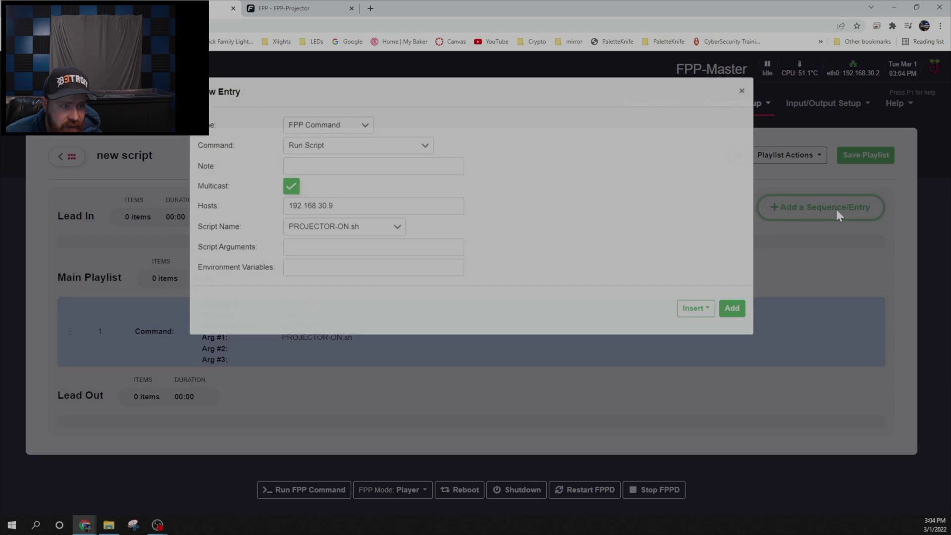
pyautogui.click(355, 133)
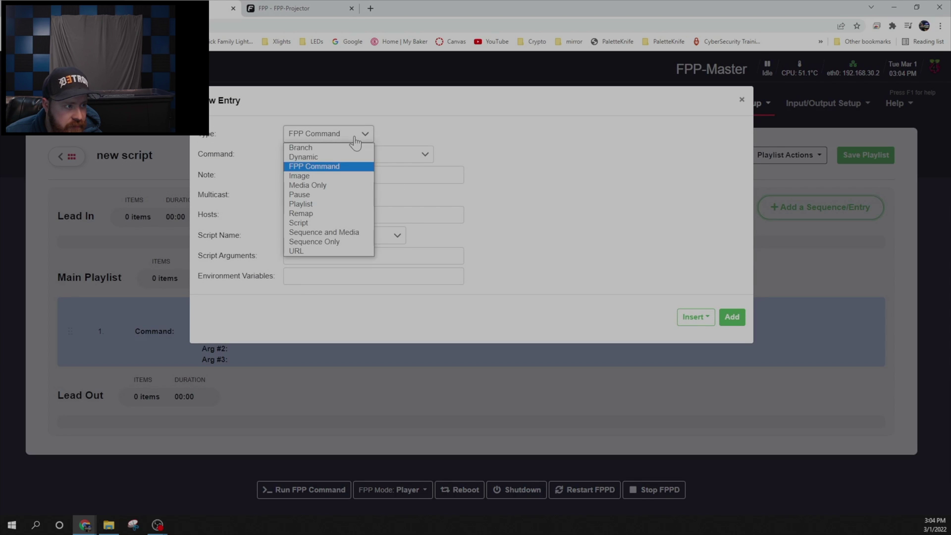
pyautogui.click(338, 195)
pyautogui.press('Tab')
pyautogui.write('60')
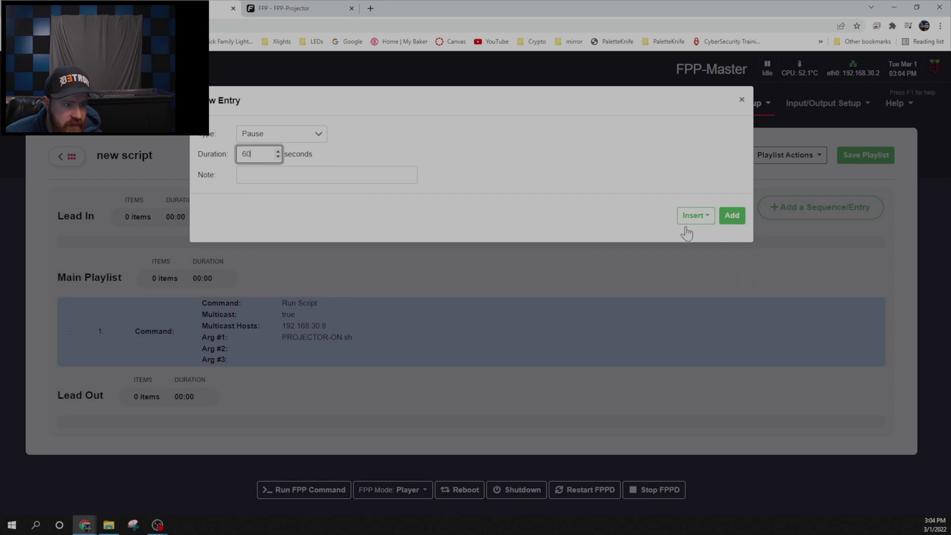
pyautogui.click(731, 217)
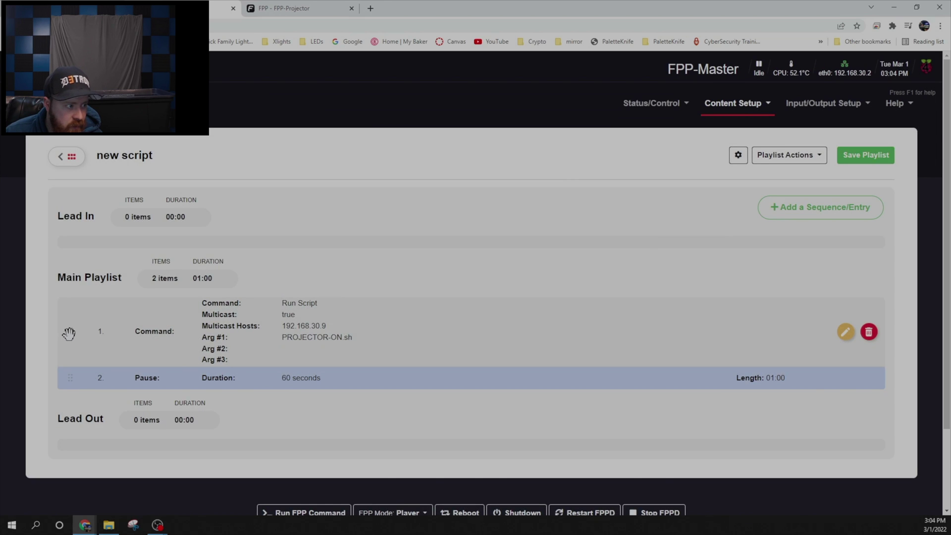
# Step: Move the Run Script entry and the pause into Lead In, then save the playlist
pyautogui.moveTo(74, 337); pyautogui.dragTo(75, 208)
pyautogui.moveTo(75, 374); pyautogui.dragTo(59, 322)
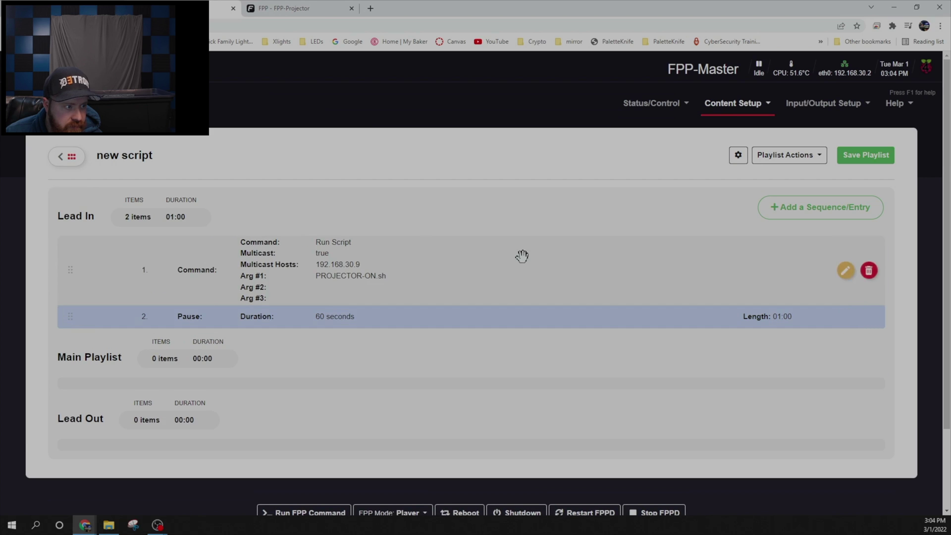
pyautogui.click(868, 157)
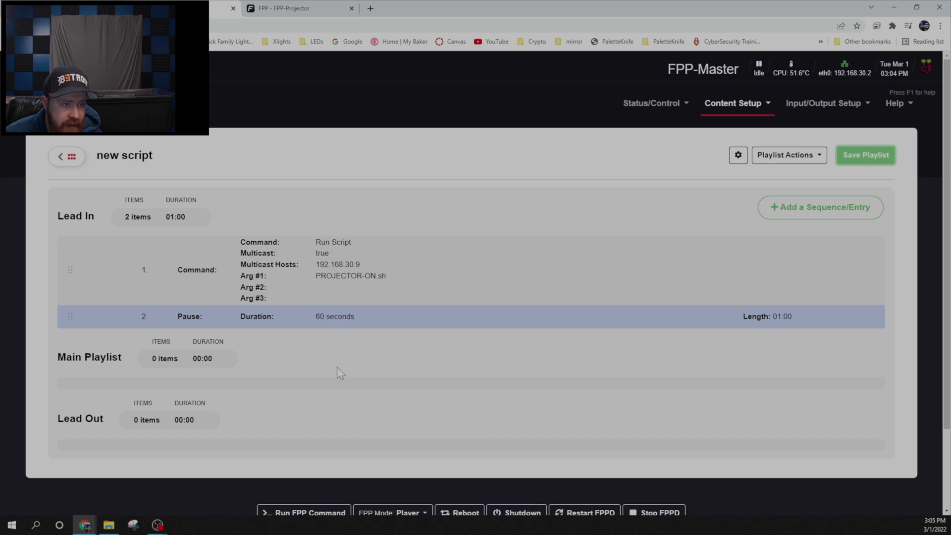
# Step: Show the master's Video files in Content Setup > File Manager
pyautogui.click(732, 105)
pyautogui.click(743, 128)
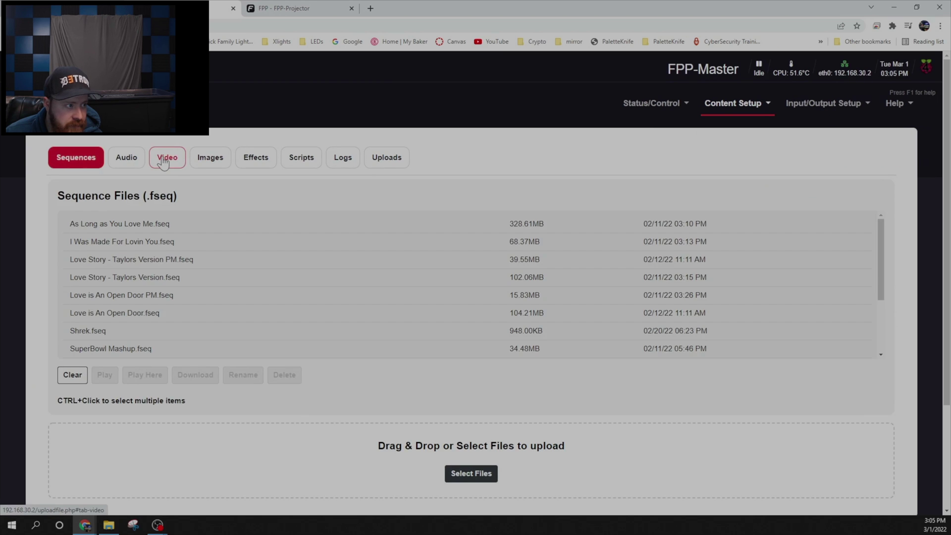
pyautogui.click(166, 158)
pyautogui.scroll(-1, 217, 238)
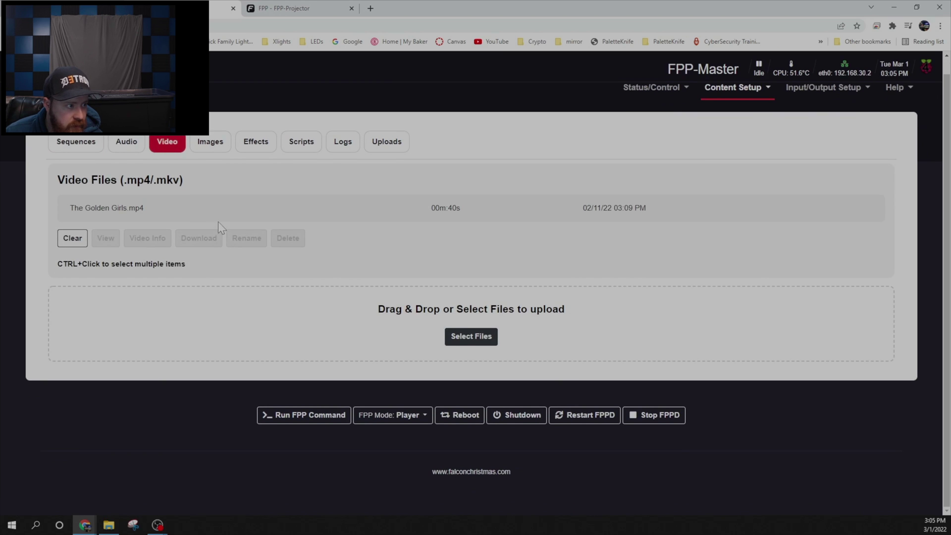
# Step: Check the FPP-Projector's Video files, then reload the master's video file list
pyautogui.click(286, 9)
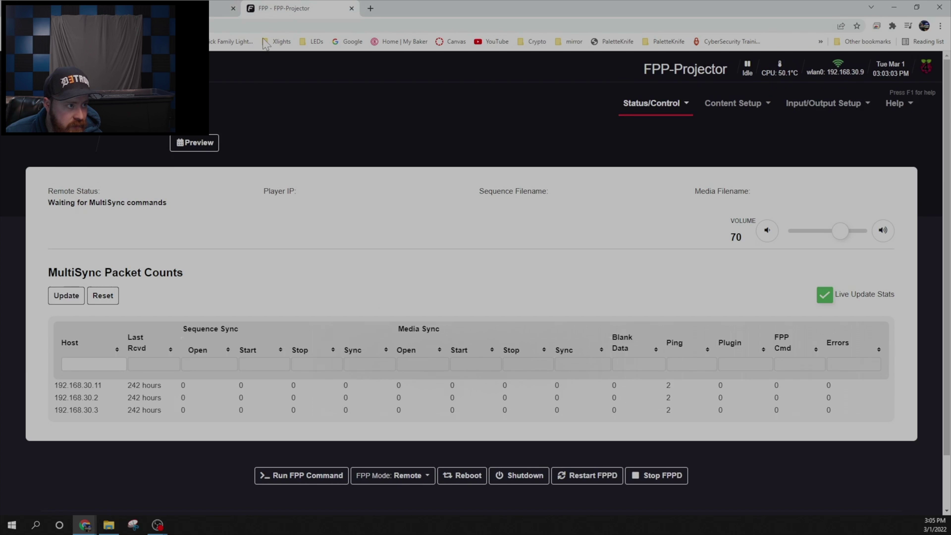
pyautogui.click(733, 103)
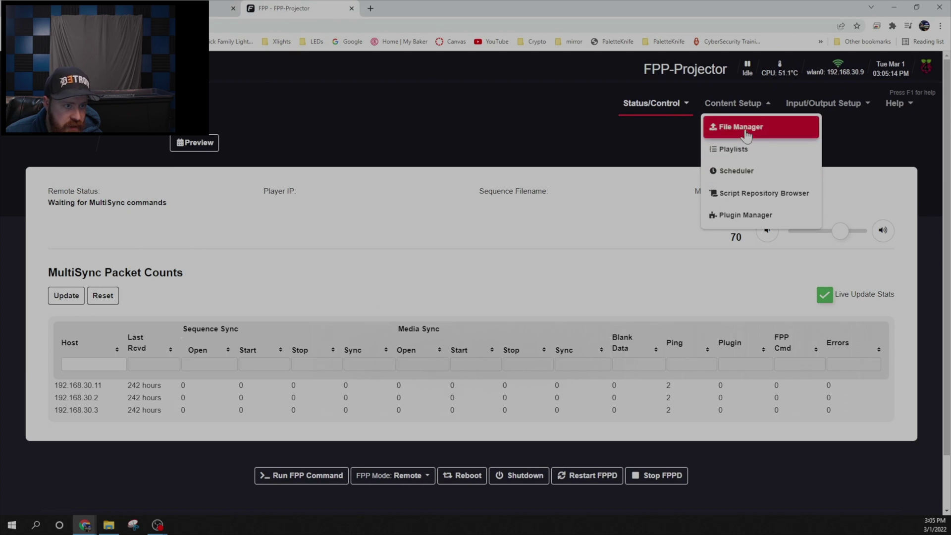
pyautogui.click(718, 128)
pyautogui.click(172, 157)
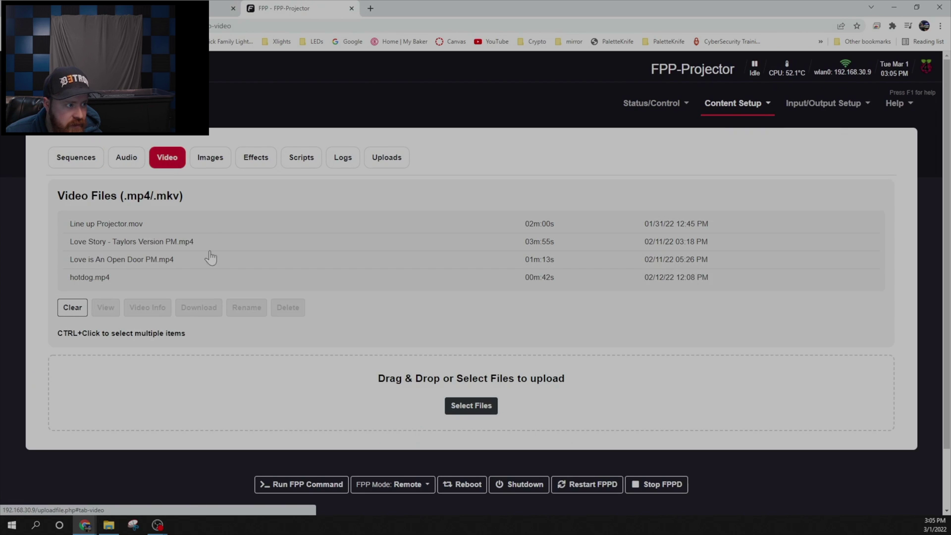
pyautogui.scroll(-1, 201, 247)
pyautogui.scroll(1, 200, 248)
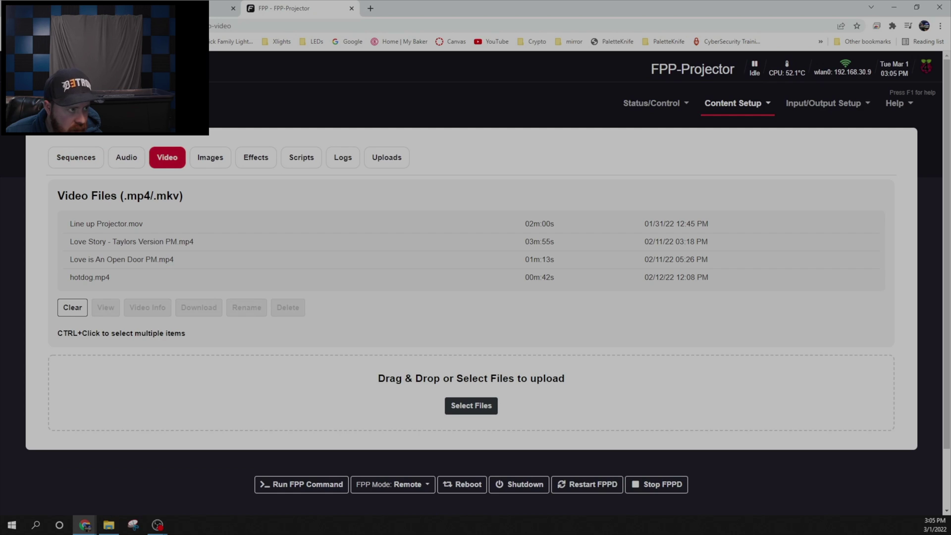
pyautogui.hotkey('ctrl', 'l')
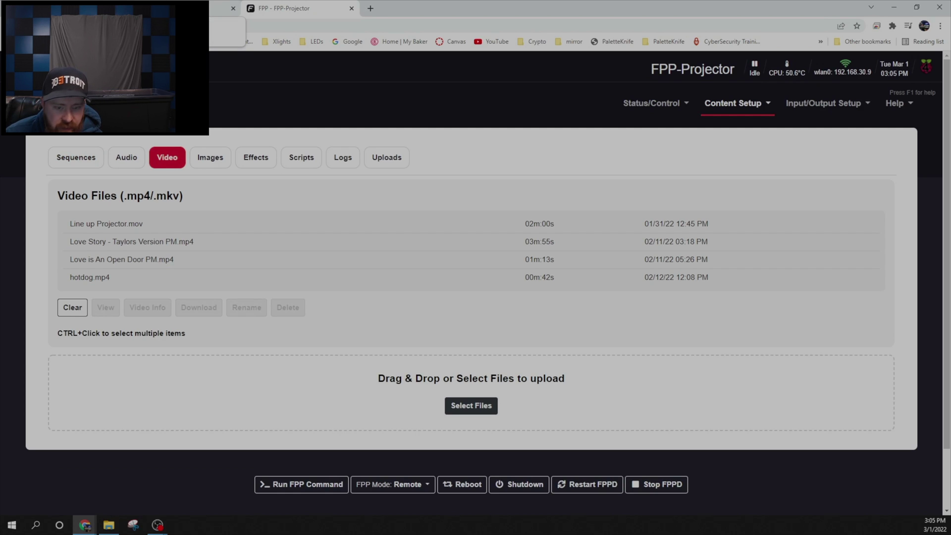
pyautogui.press('Return')
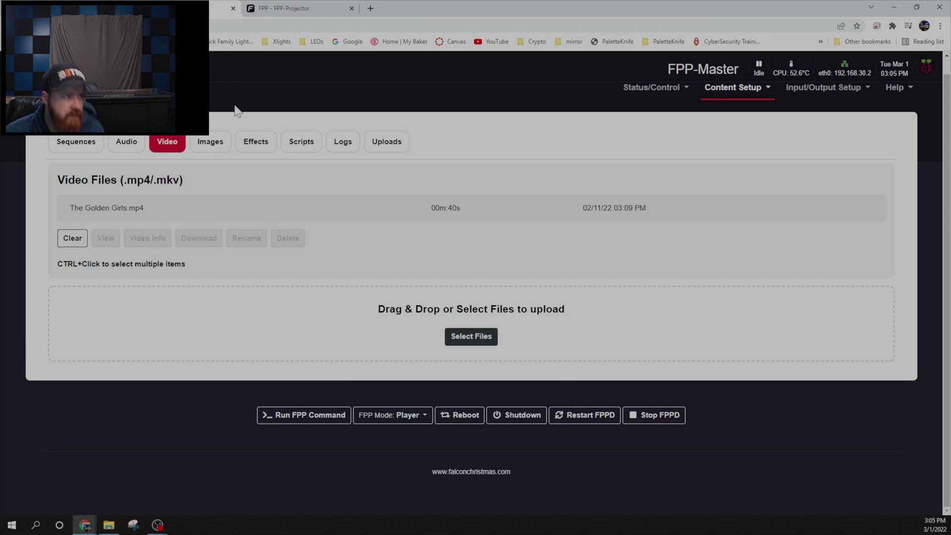
# Step: On the master's Status/Control page, select the Valentines Day playlist and play it
pyautogui.click(212, 102)
pyautogui.click(74, 253)
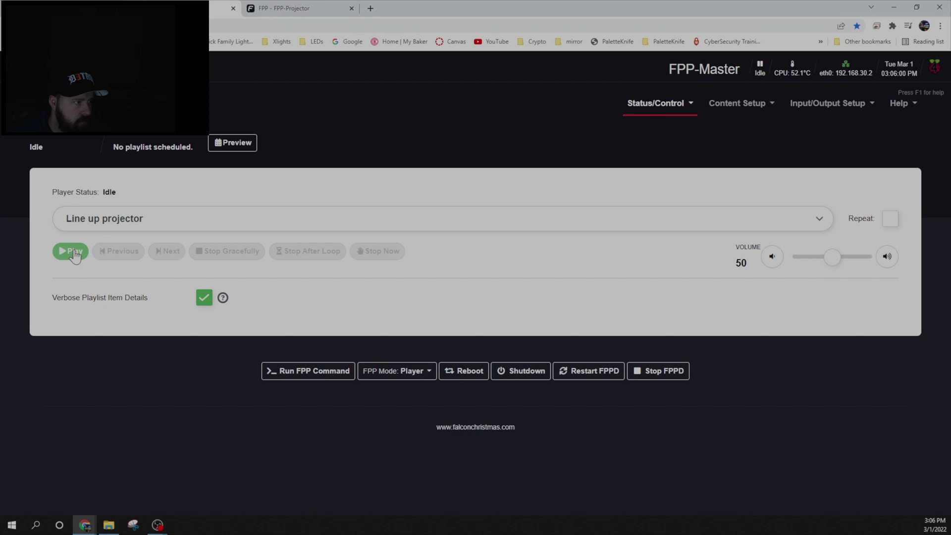
pyautogui.click(101, 230)
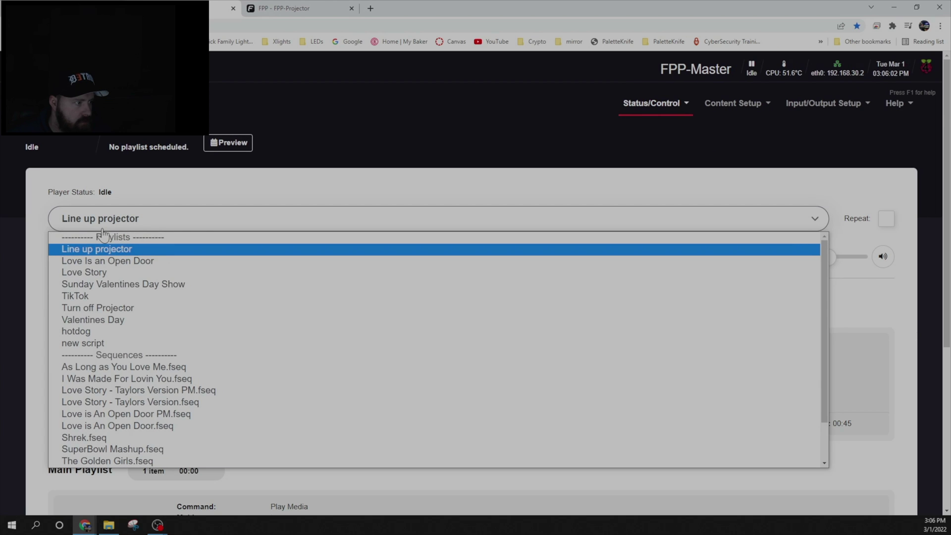
pyautogui.click(132, 321)
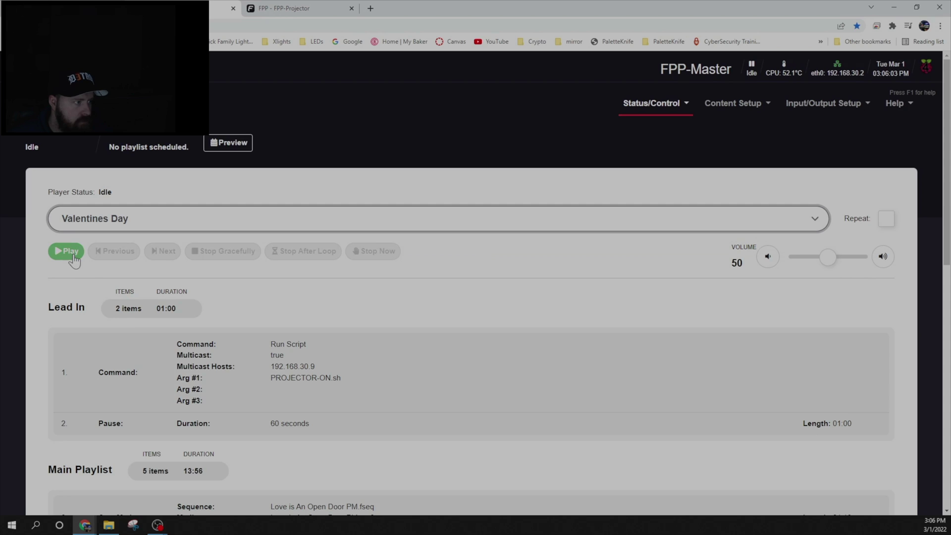
pyautogui.click(69, 253)
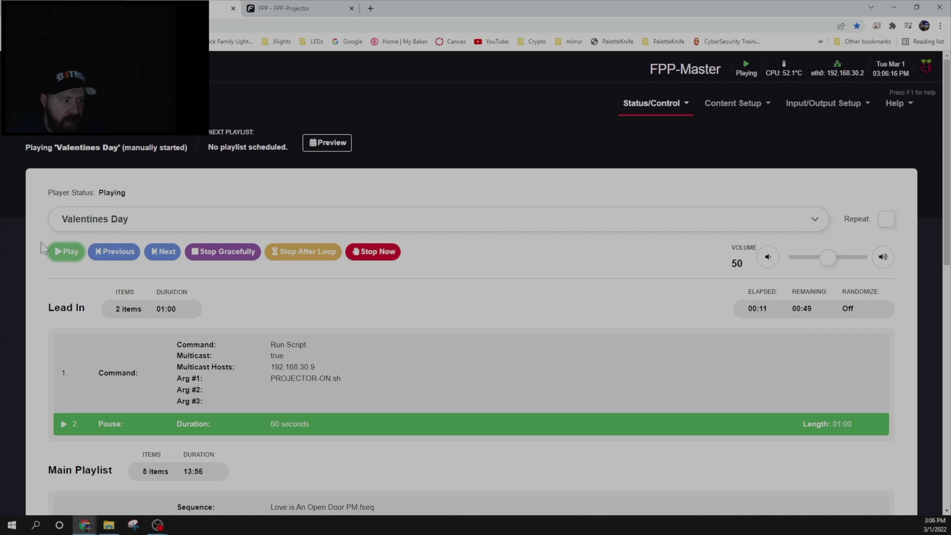
pyautogui.scroll(-2, 319, 400)
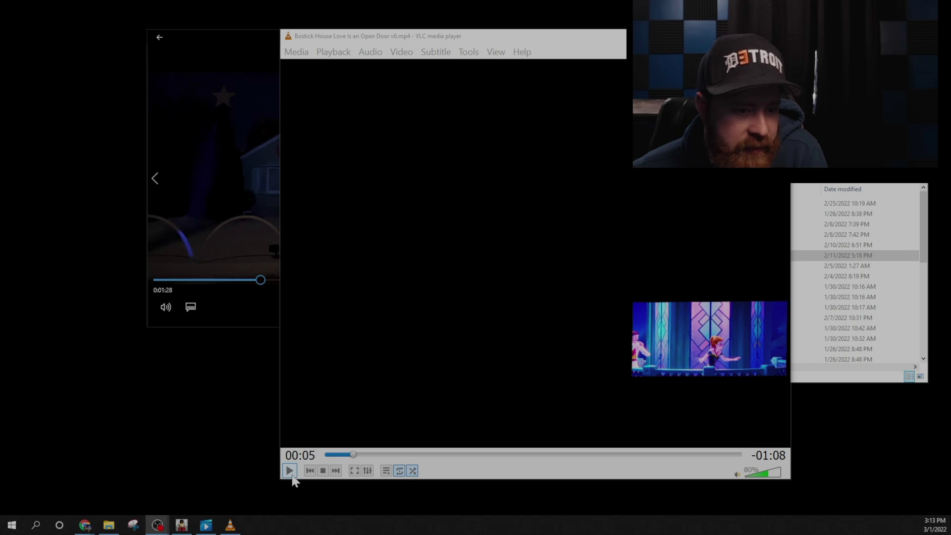
# Step: Play the Love is an Open Door video at 15% volume, skip ahead, pause, and minimize VLC
pyautogui.click(750, 474)
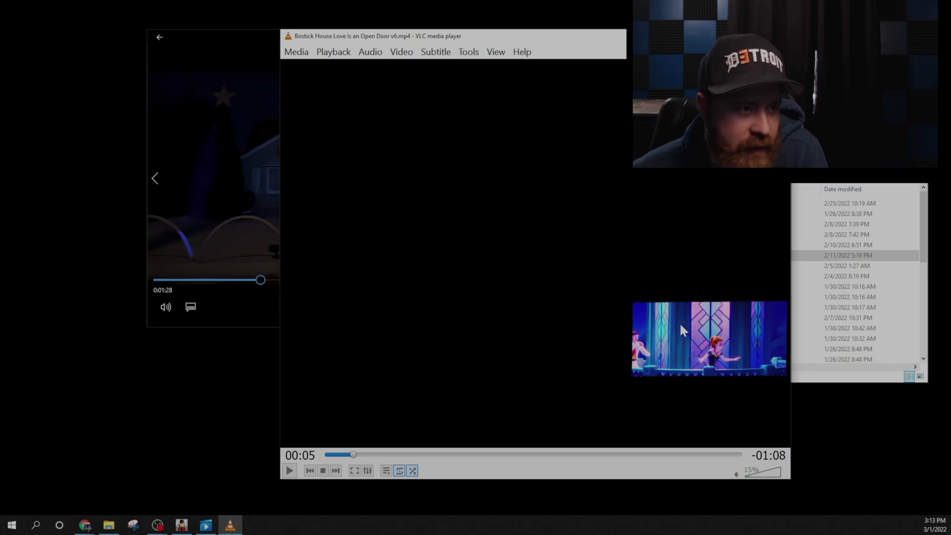
pyautogui.click(286, 471)
pyautogui.click(397, 452)
pyautogui.click(440, 455)
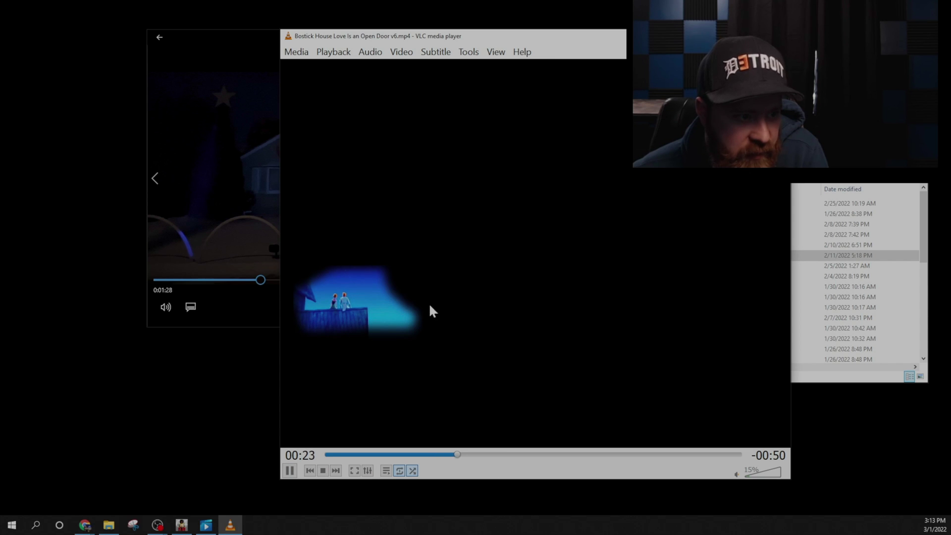
pyautogui.click(494, 452)
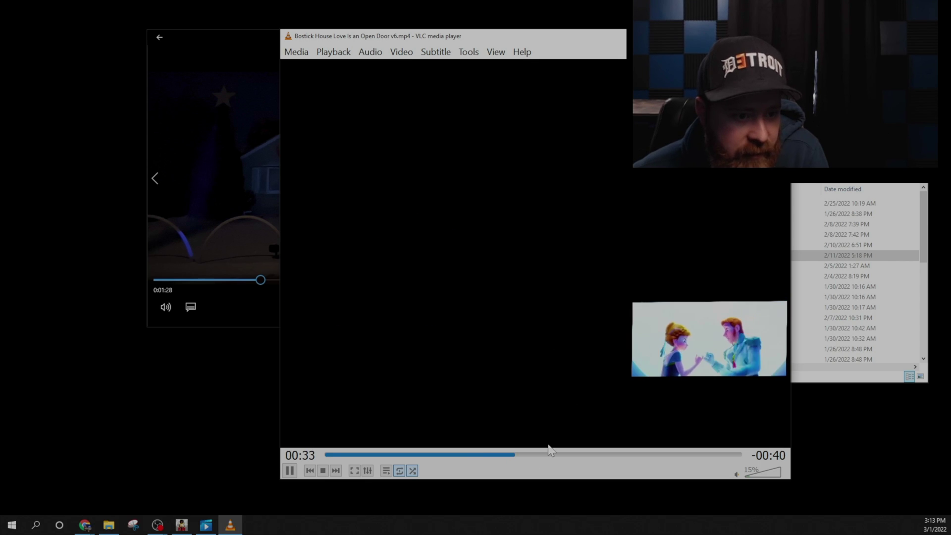
pyautogui.click(290, 470)
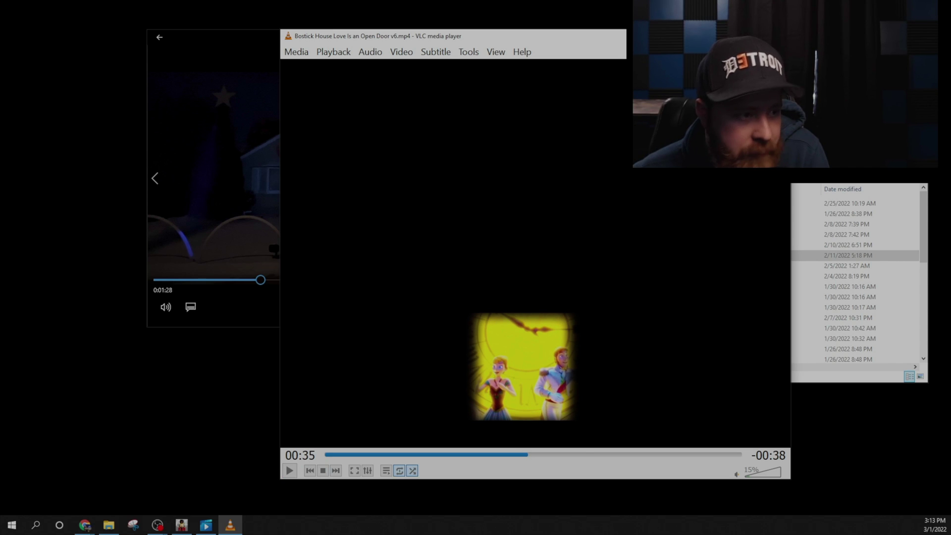
pyautogui.click(734, 35)
pyautogui.click(389, 81)
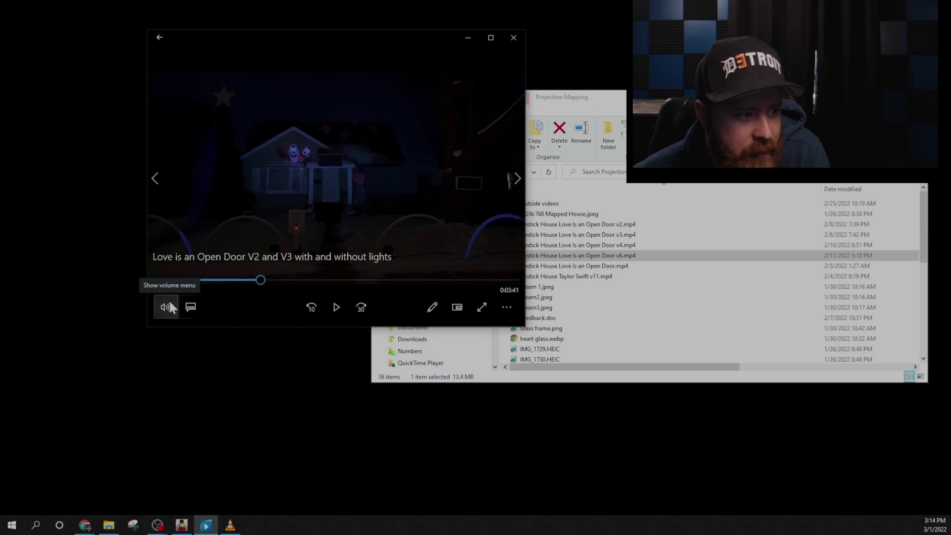
# Step: Play the recorded V2/V3 show, skip ahead to the blue-lit part, and pause at 02:40
pyautogui.click(335, 308)
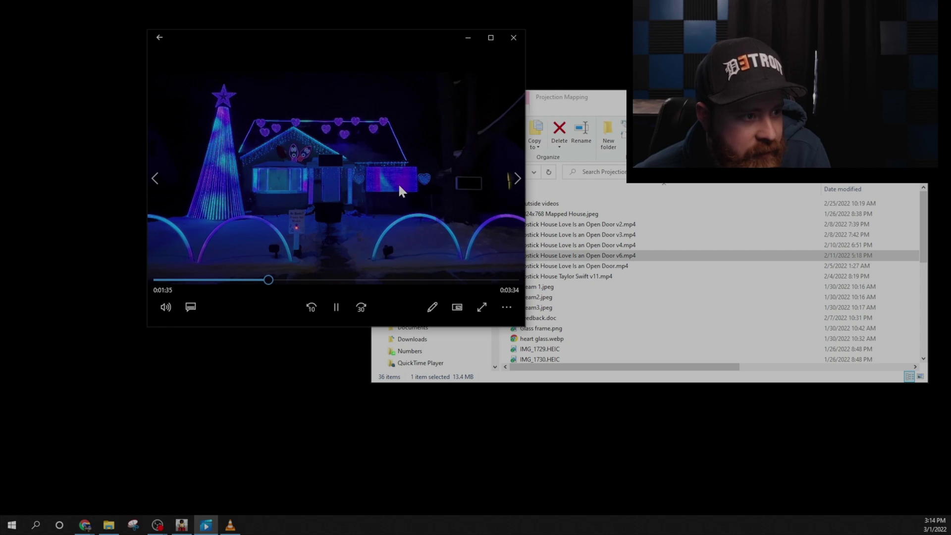
pyautogui.click(294, 280)
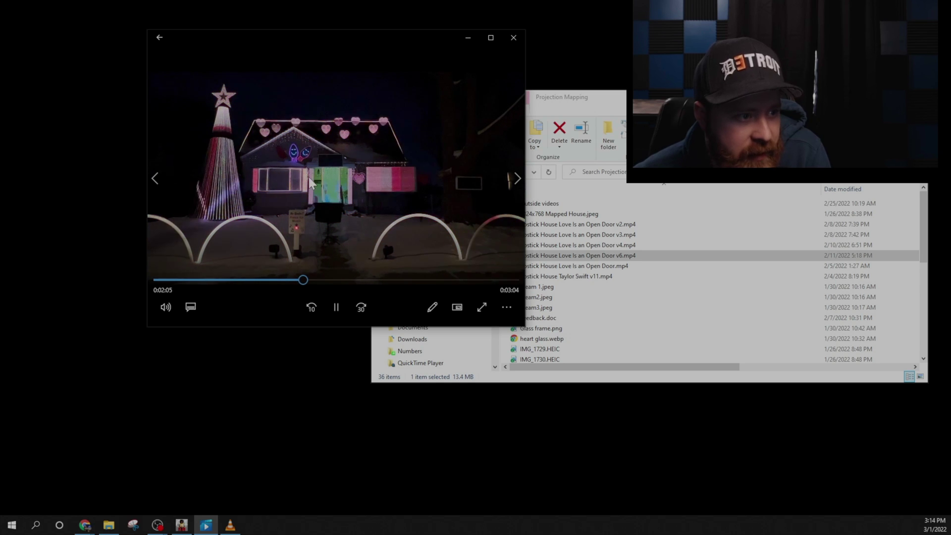
pyautogui.click(338, 280)
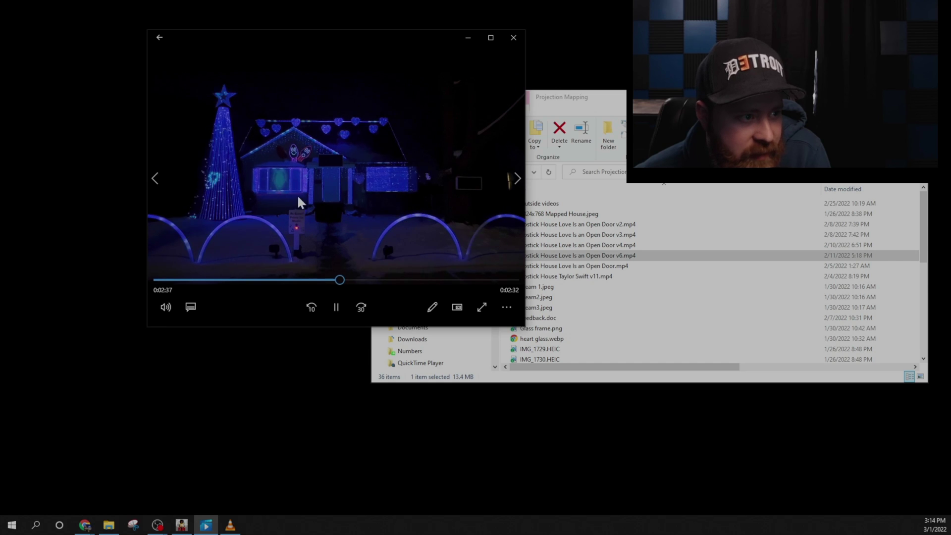
pyautogui.click(335, 308)
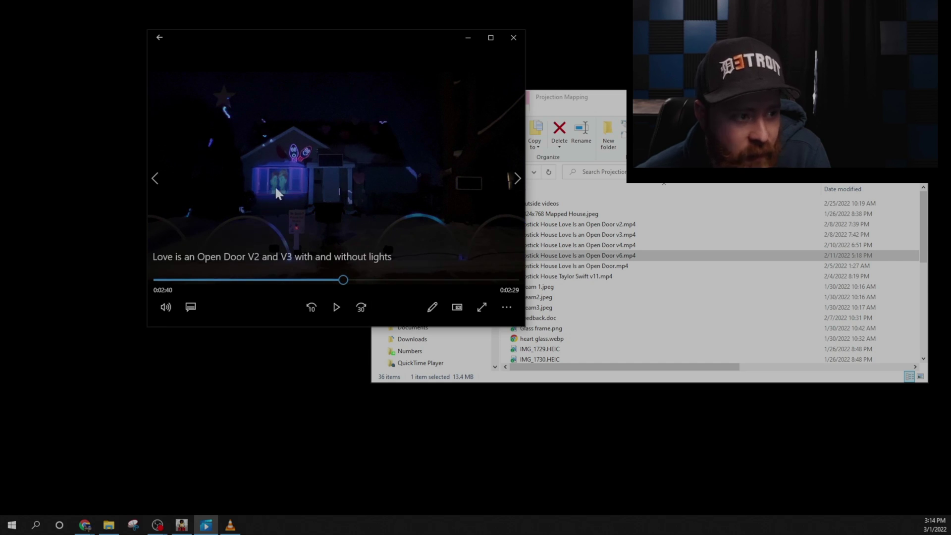